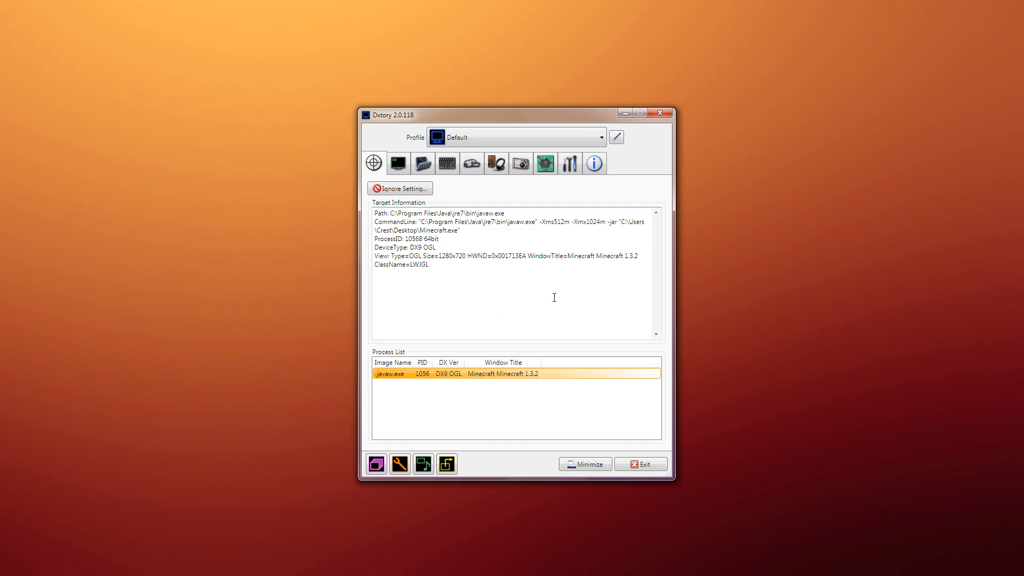
Step: Look through the list of game profiles, keeping the Default profile active
left_click(544, 135)
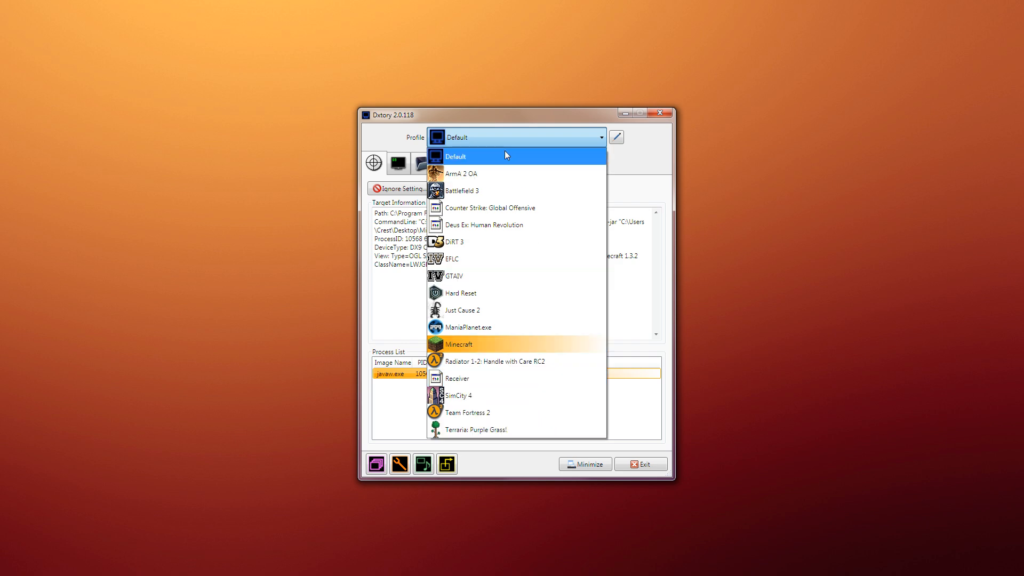
left_click(457, 155)
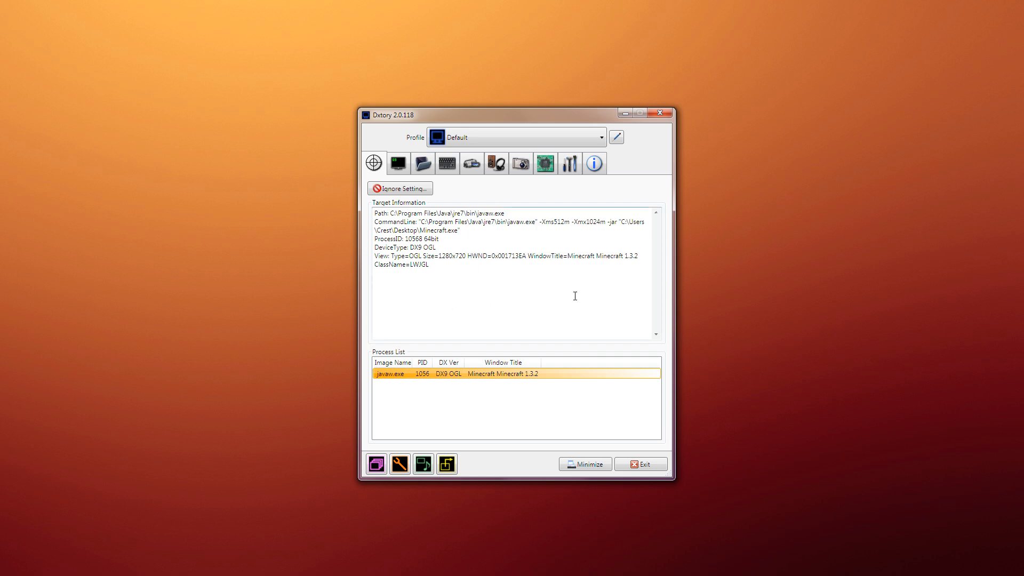
left_click(405, 163)
left_click(373, 163)
left_click(539, 137)
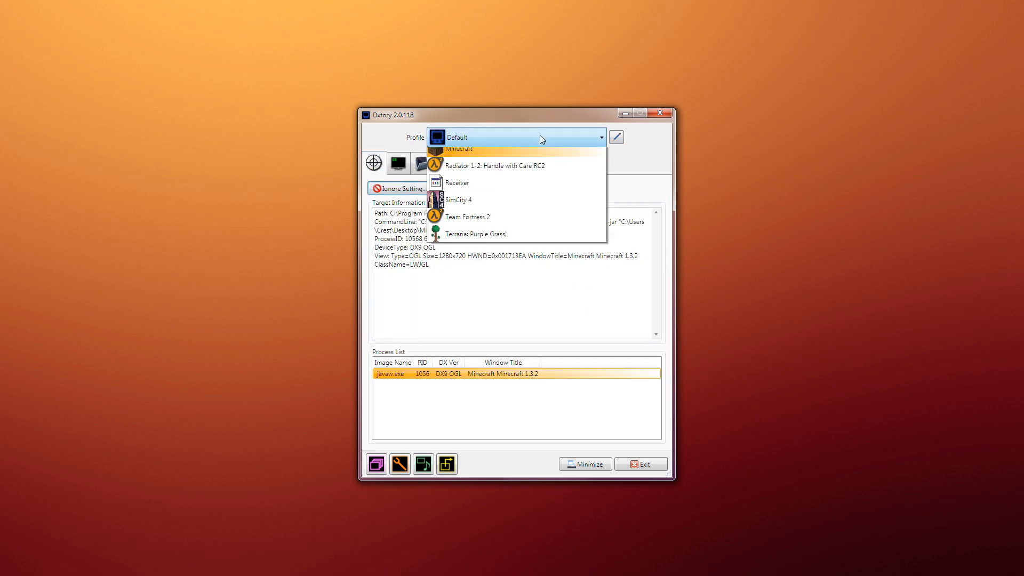
left_click(643, 145)
Step: Exclude Minecraft from the profile list by adding it to the ignored targets in the profile editor
left_click(618, 136)
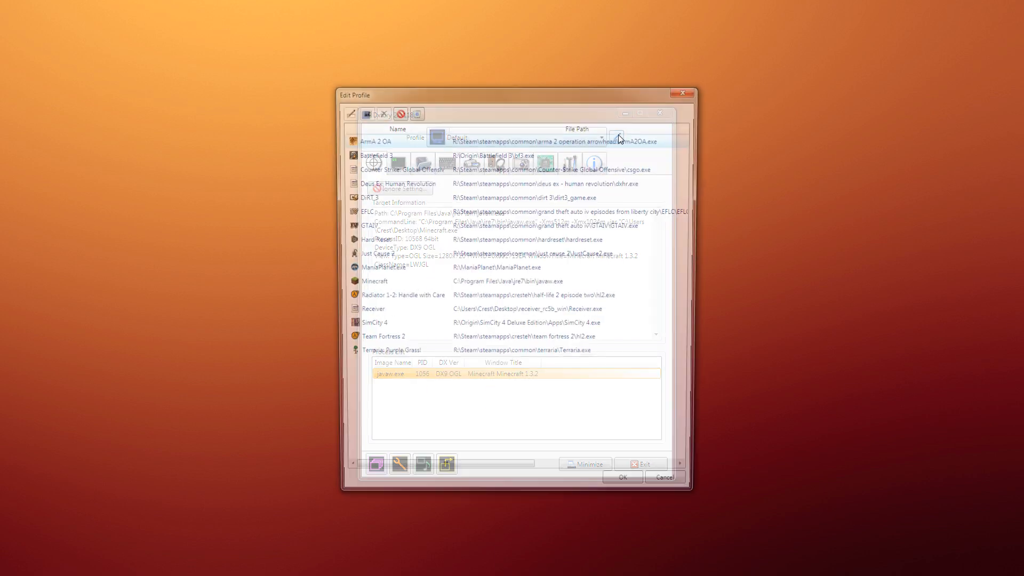
left_click(379, 283)
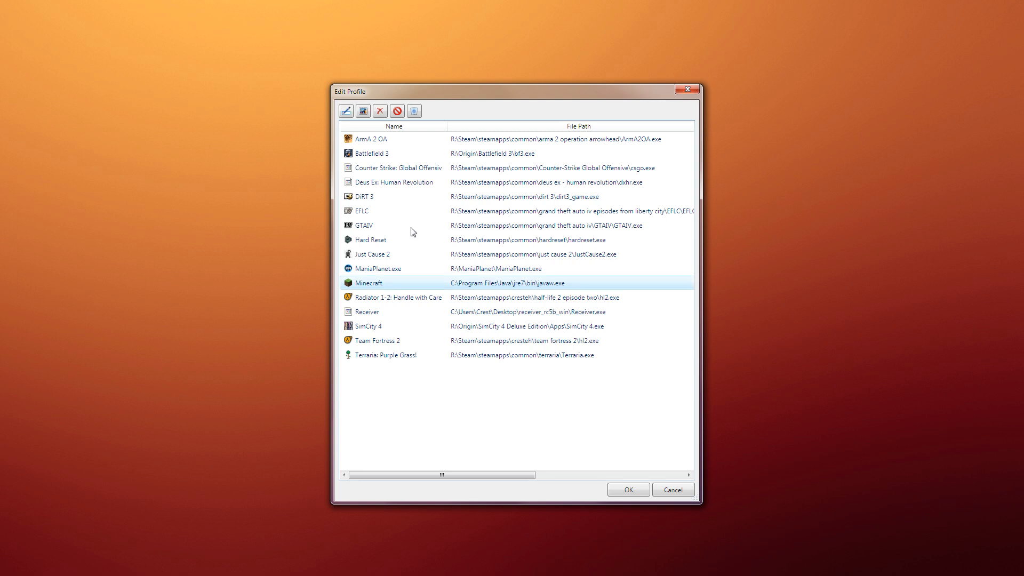
left_click(401, 113)
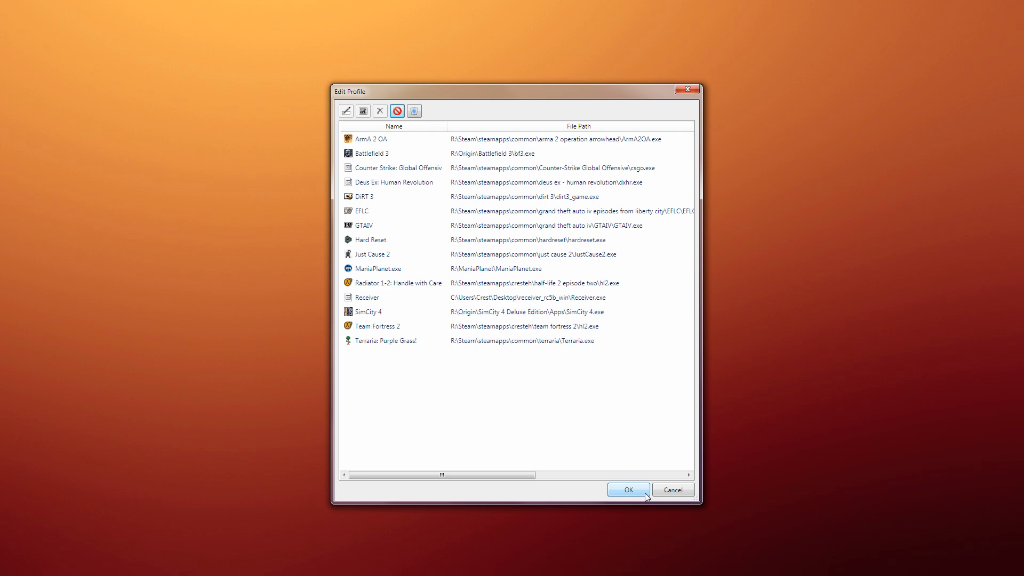
left_click(628, 490)
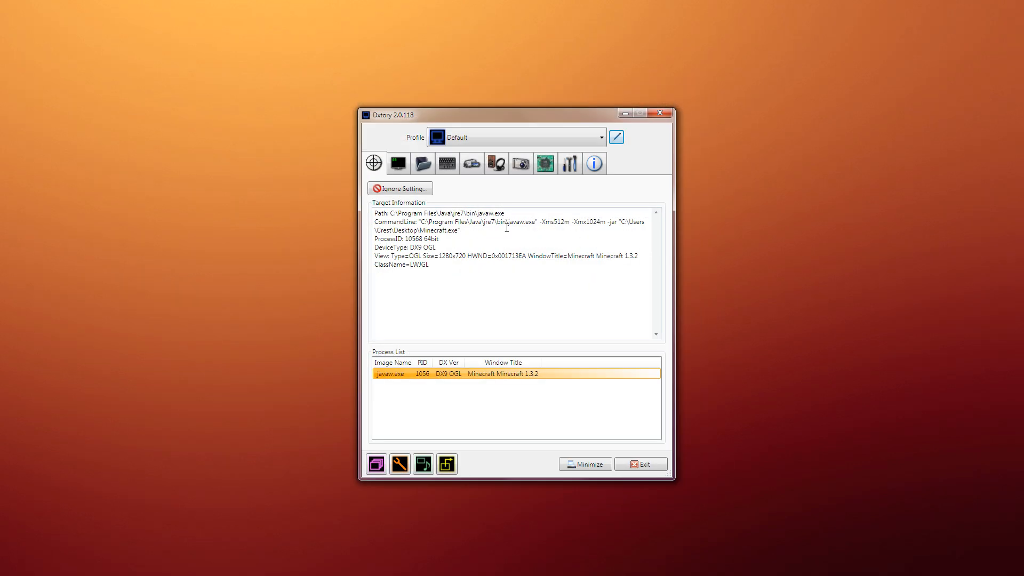
Step: Remove the last javaw.exe entry from the ignored targets and check the profile list for Minecraft
left_click(420, 188)
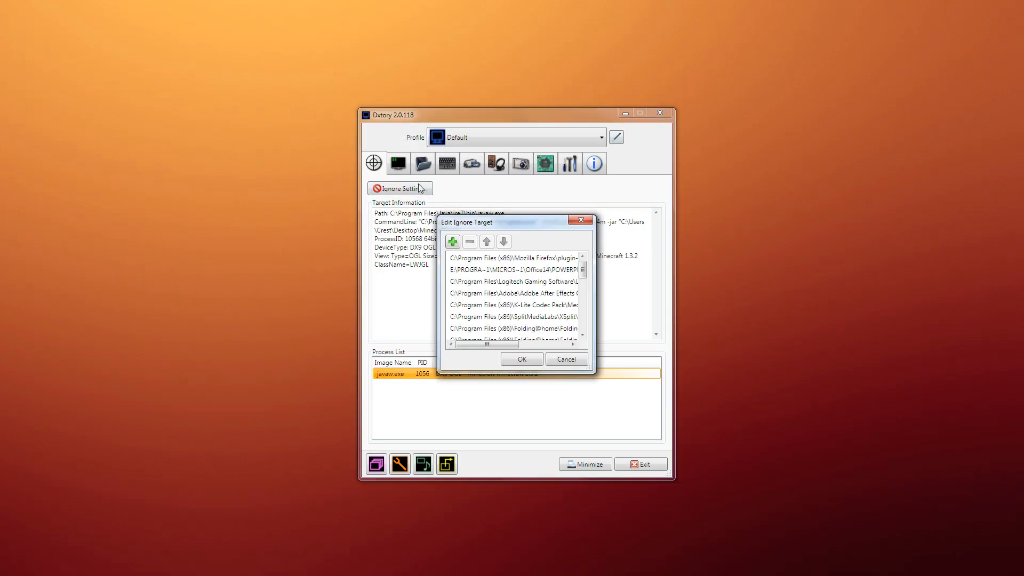
left_click_drag(584, 271, 583, 322)
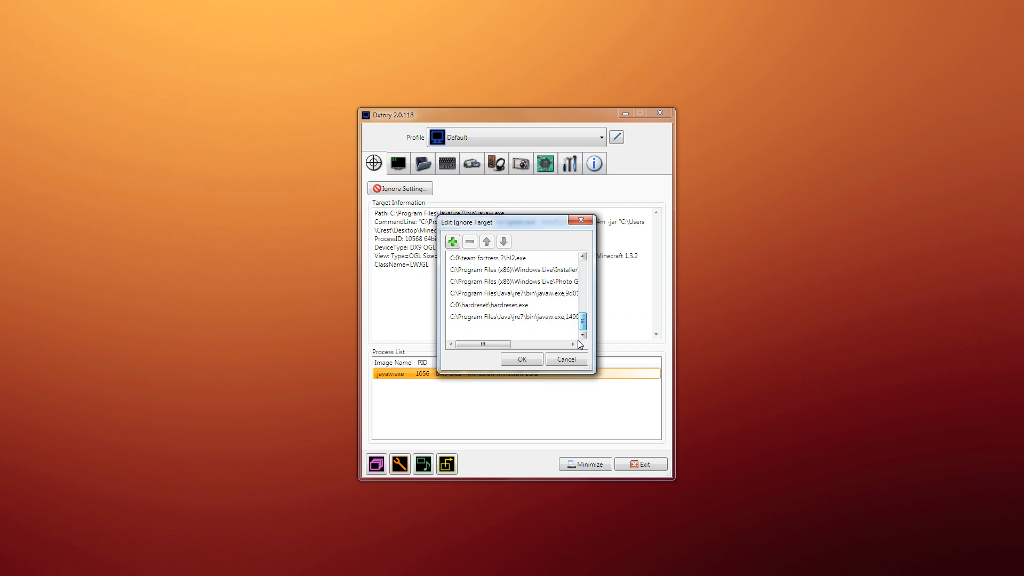
left_click(488, 316)
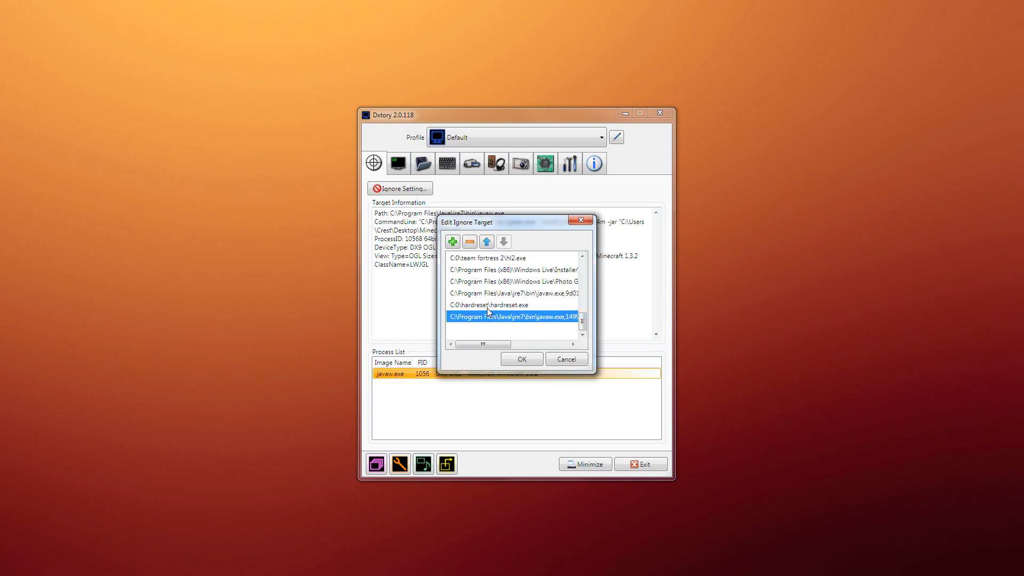
left_click(469, 241)
left_click(520, 360)
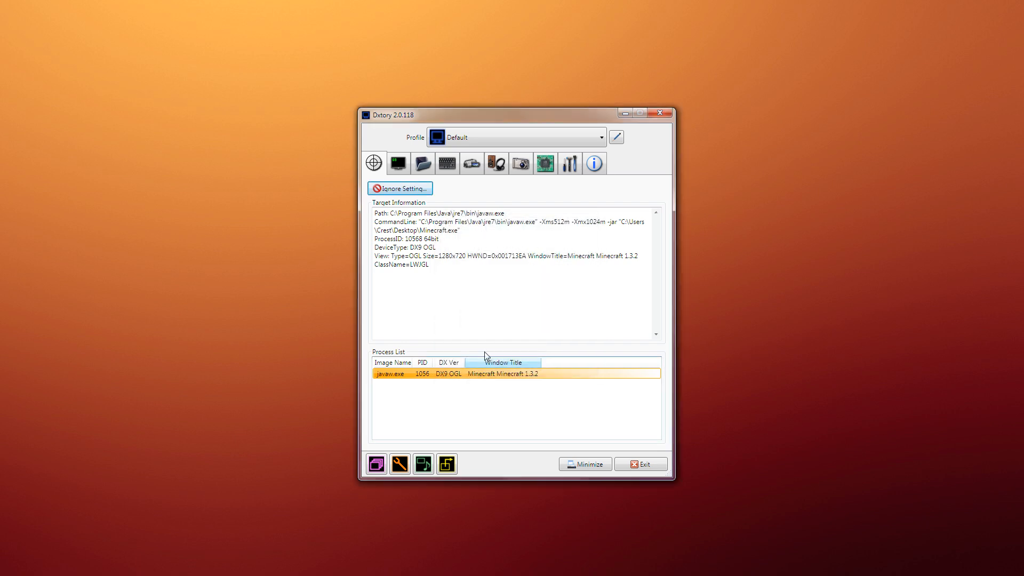
left_click(482, 136)
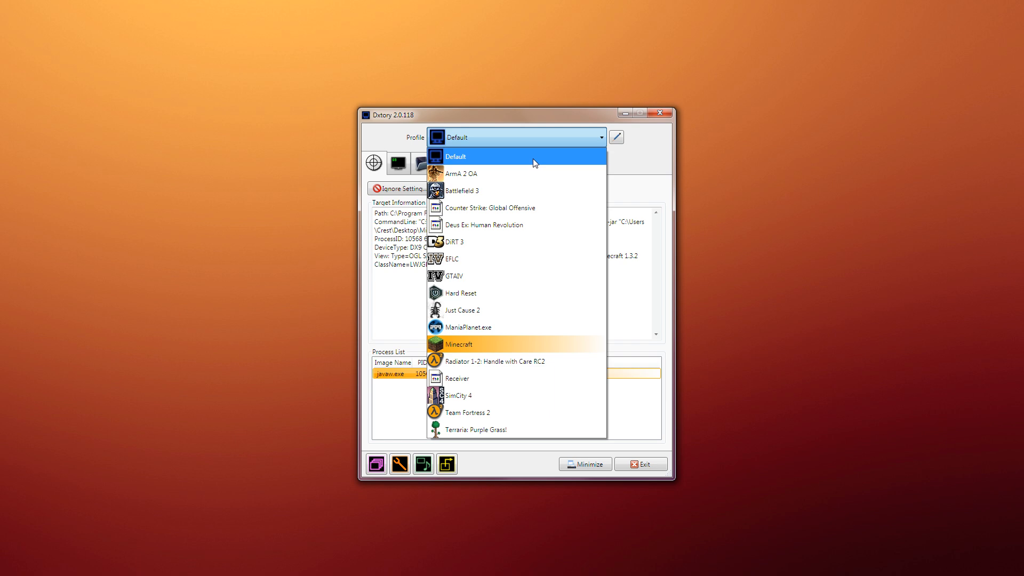
left_click(530, 132)
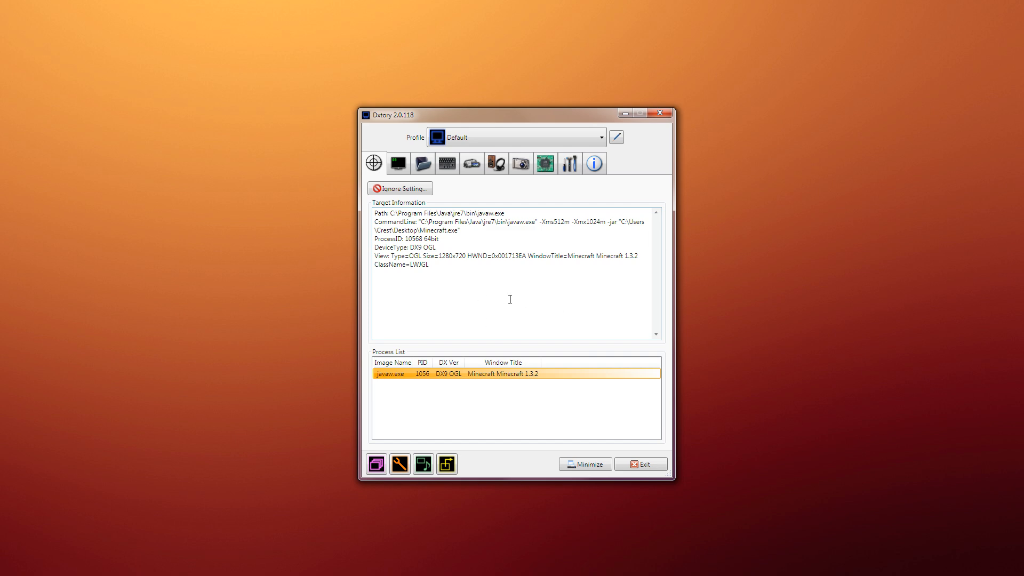
Step: Examine the overlay settings for the Default, Battlefield 3 and Minecraft profiles
left_click(398, 170)
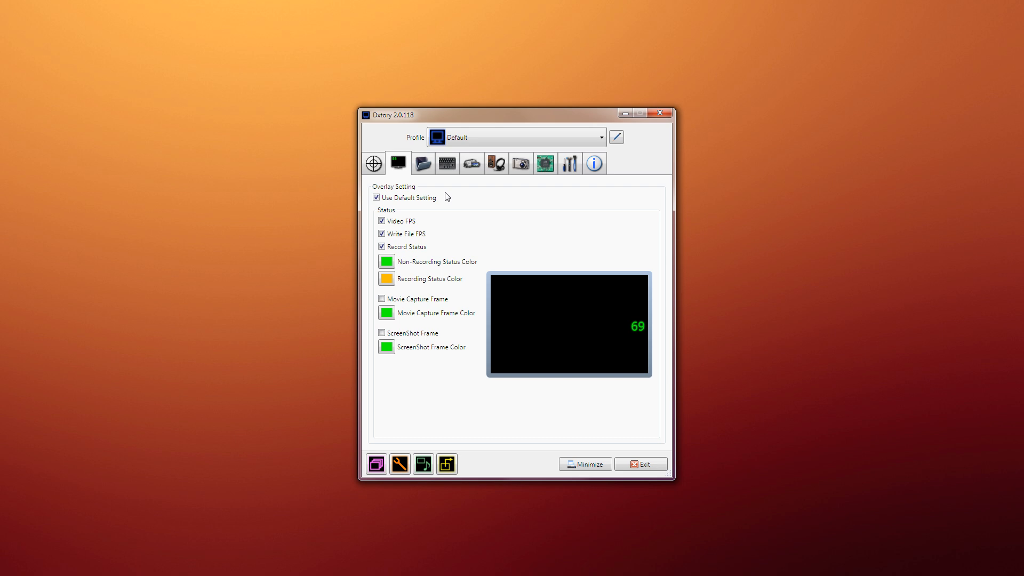
left_click(480, 139)
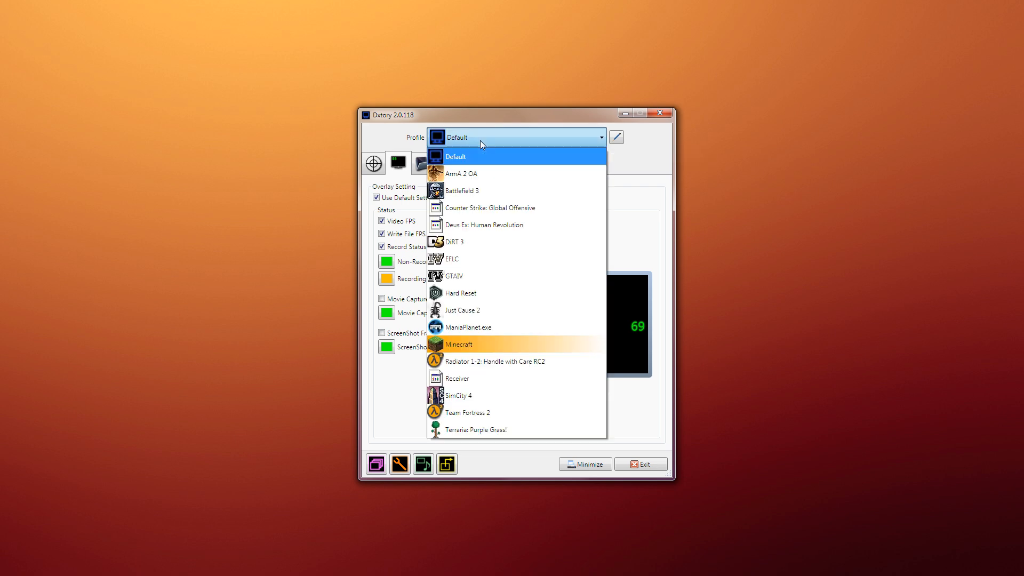
left_click(475, 191)
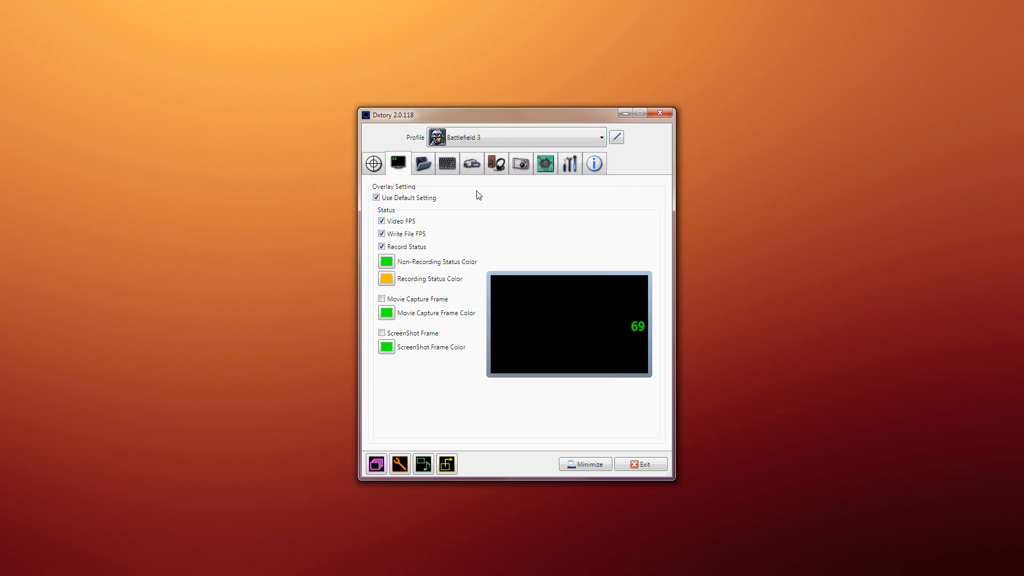
left_click(458, 135)
left_click(456, 346)
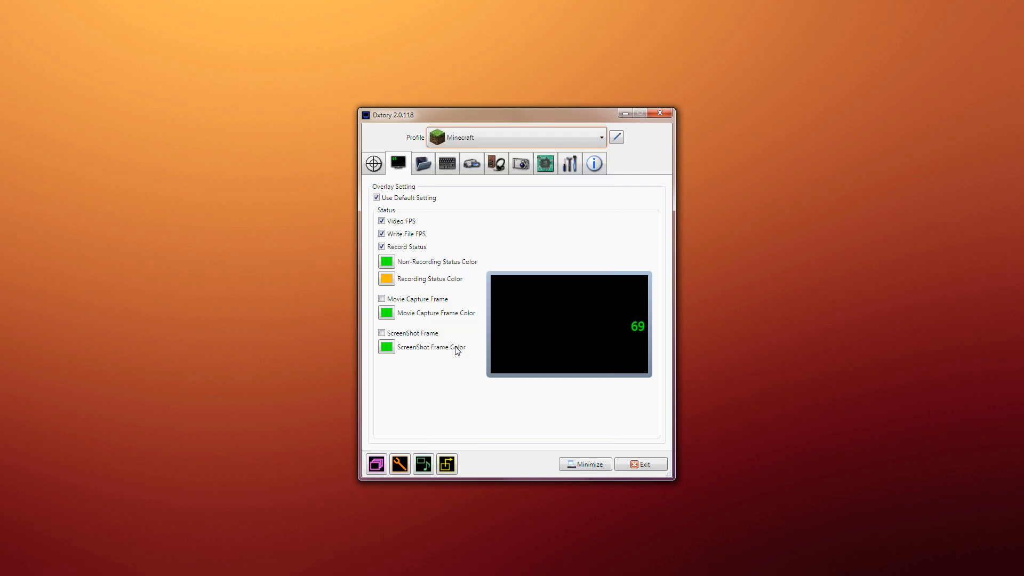
Step: Turn the Video FPS and Write File FPS overlays off for Minecraft, and turn both back on under the Battlefield 3 profile
left_click(381, 220)
left_click(381, 233)
left_click(495, 137)
left_click(474, 171)
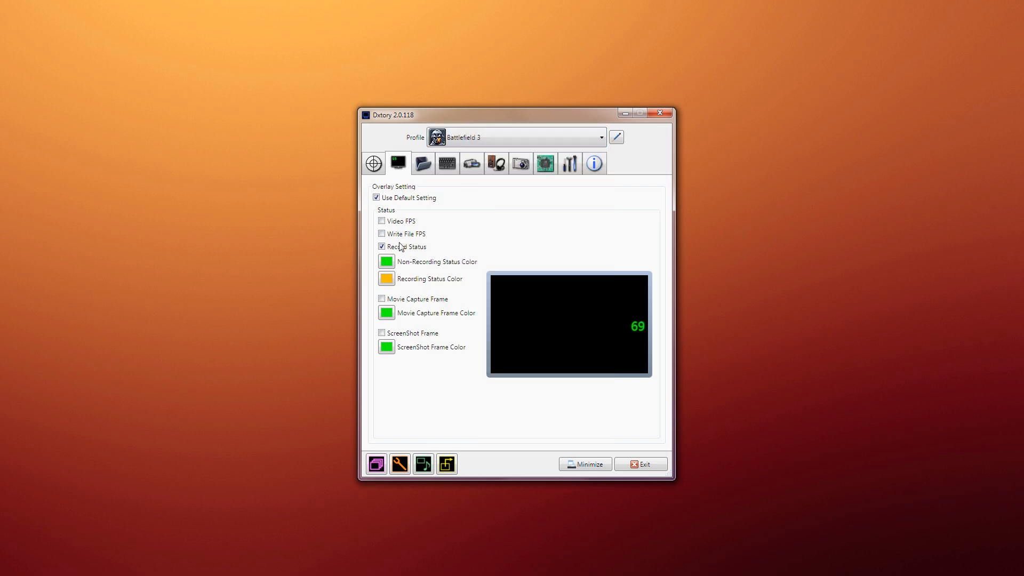
left_click(382, 221)
left_click(381, 234)
Step: Try the overlay in the preview's upper corners and return it to the right edge's middle, keeping the non-recording status color 00FF00
left_click(515, 289)
left_click(631, 290)
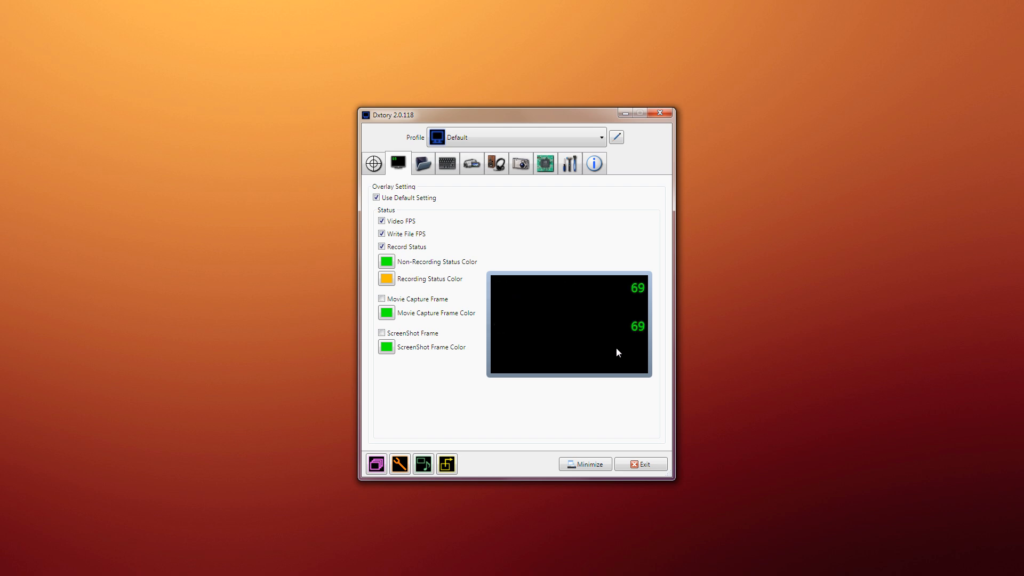
left_click(635, 326)
left_click(393, 263)
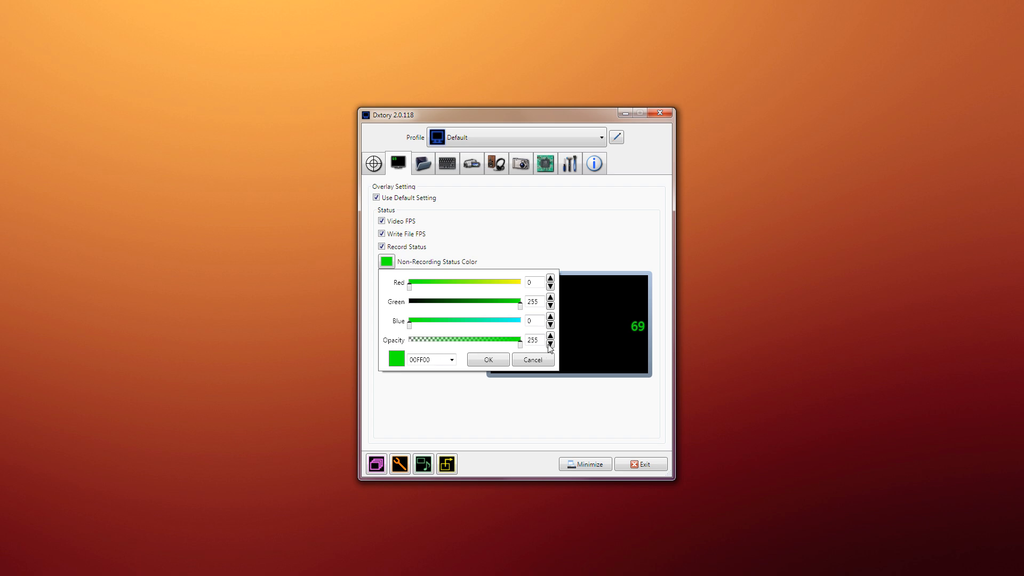
left_click(488, 360)
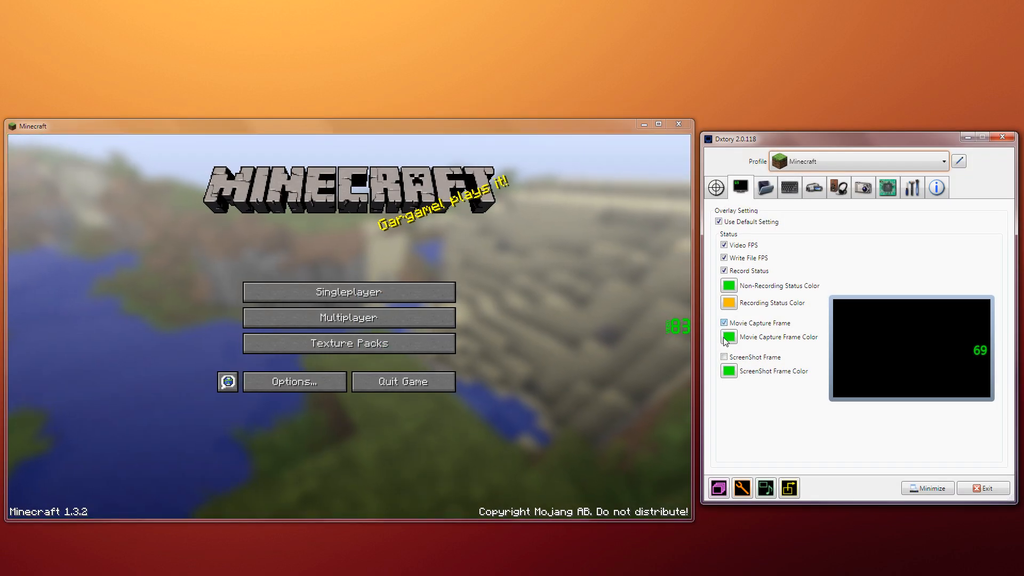
Step: Try the Movie Capture Frame and ScreenShot Frame overlays on the Minecraft window, leaving both off
left_click(723, 322)
left_click(724, 357)
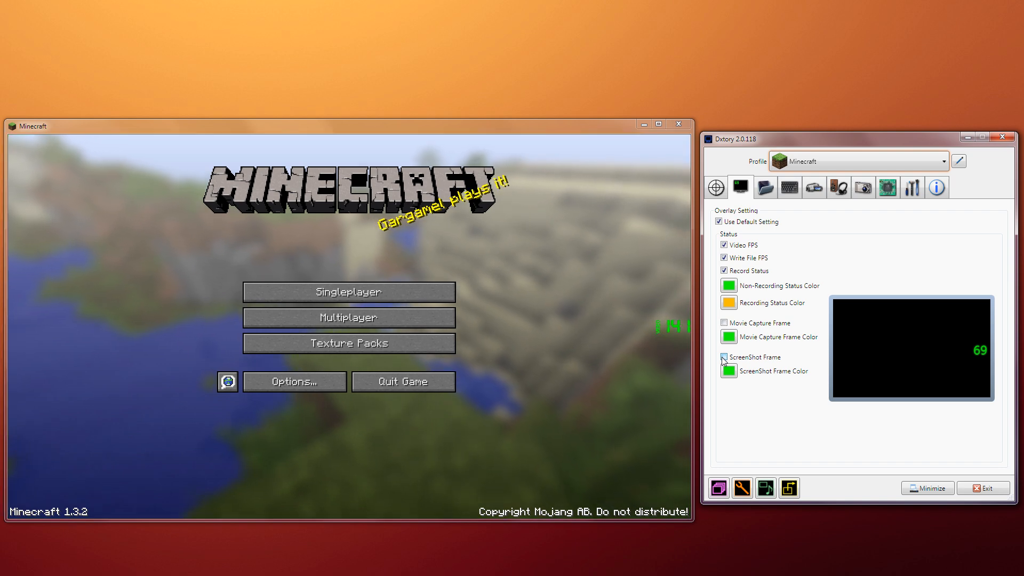
left_click(723, 357)
left_click(725, 323)
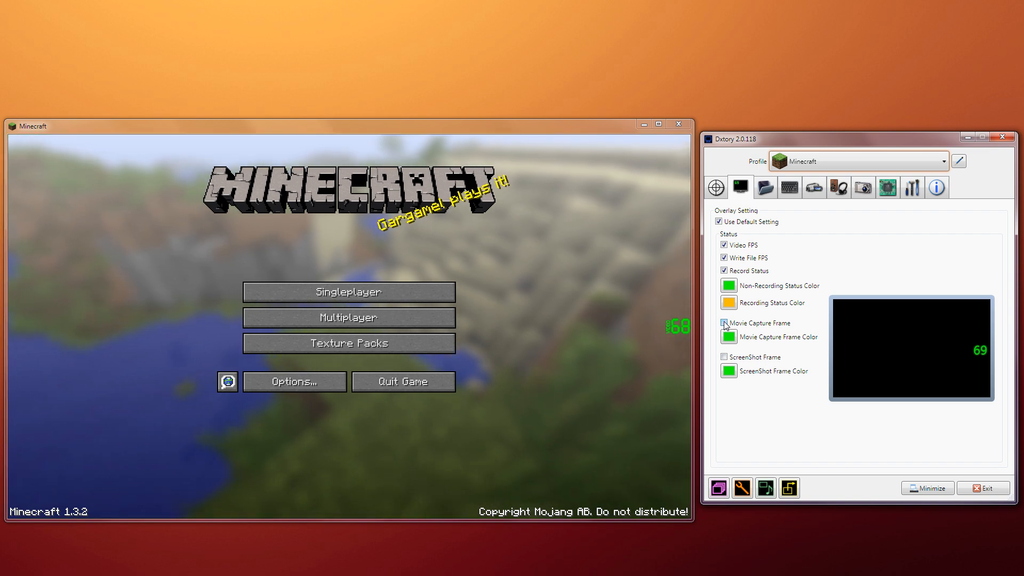
left_click(724, 324)
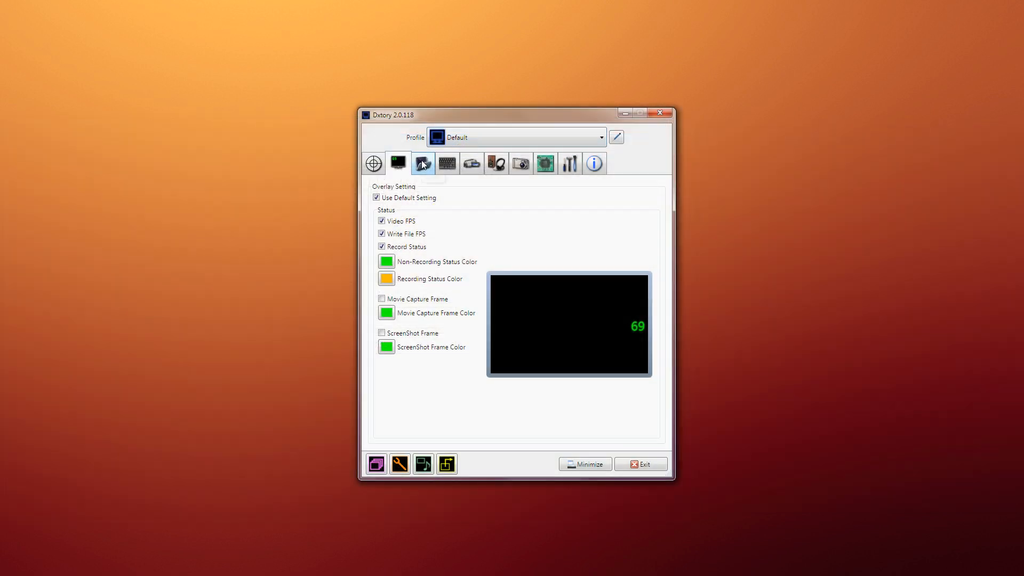
Step: Compare the movie save folders of the Default and Minecraft profiles in the folder settings, returning to Default
left_click(422, 163)
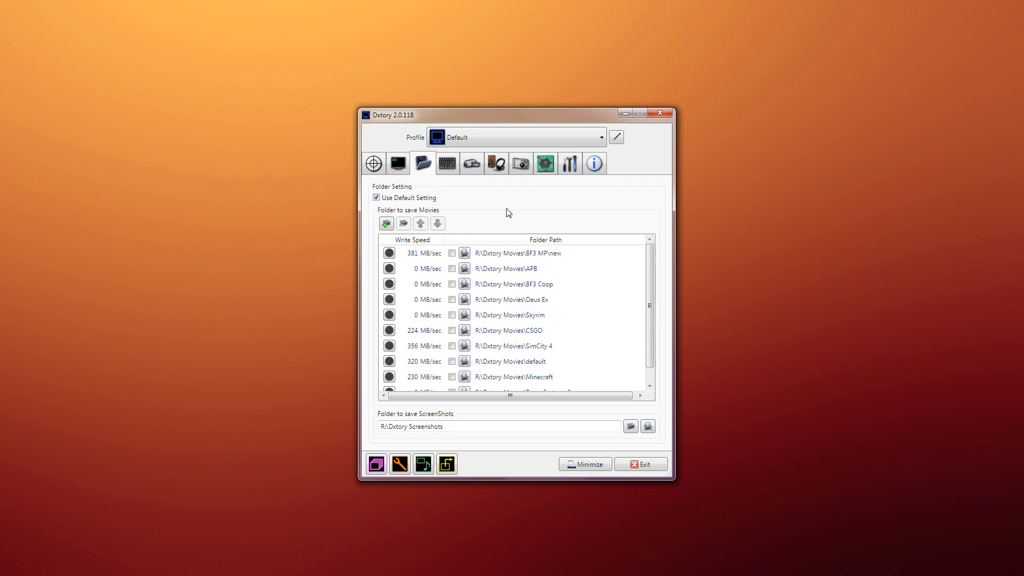
scroll(646, 291, "down", 1)
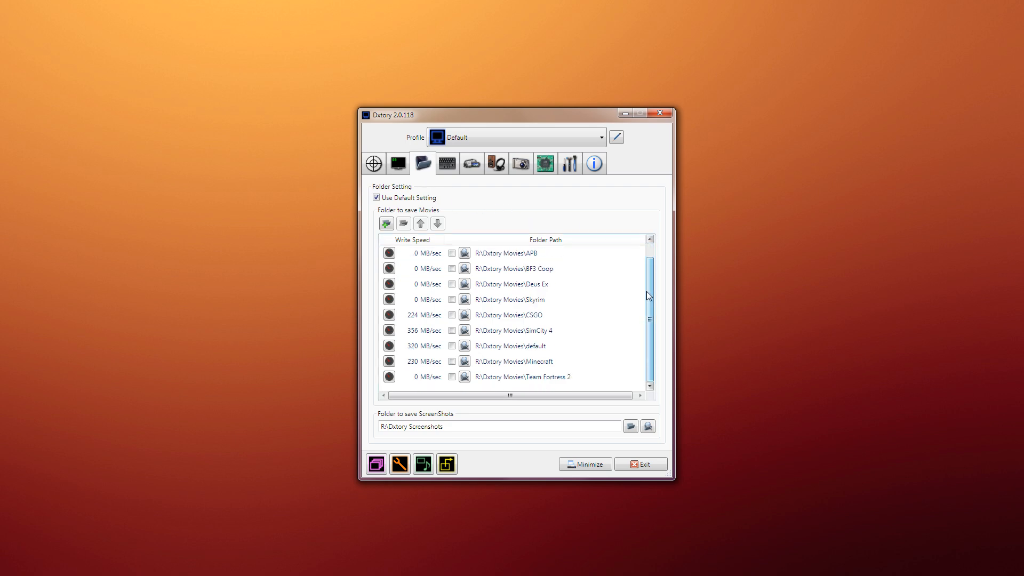
scroll(646, 291, "up", 1)
left_click(589, 136)
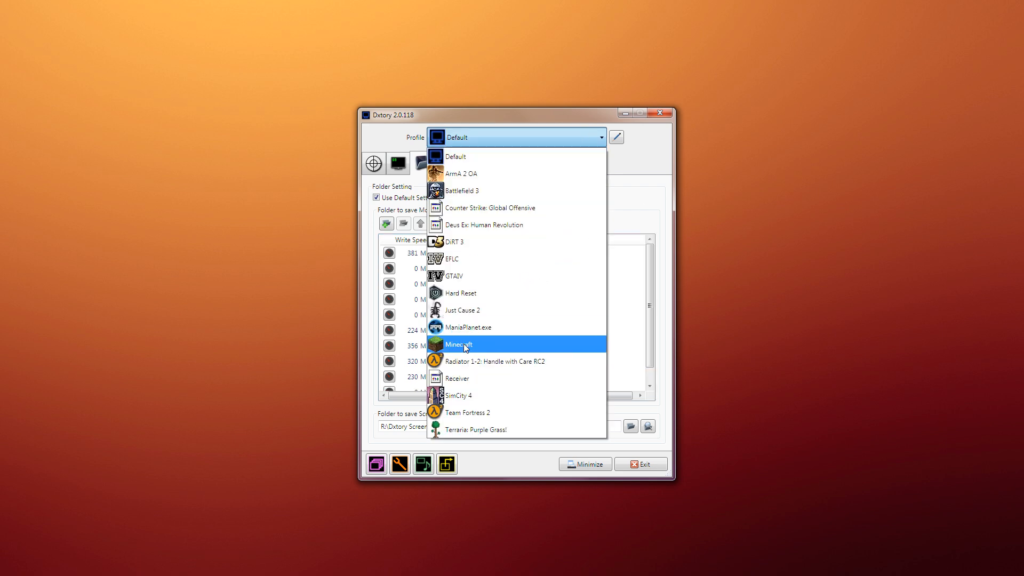
left_click(576, 344)
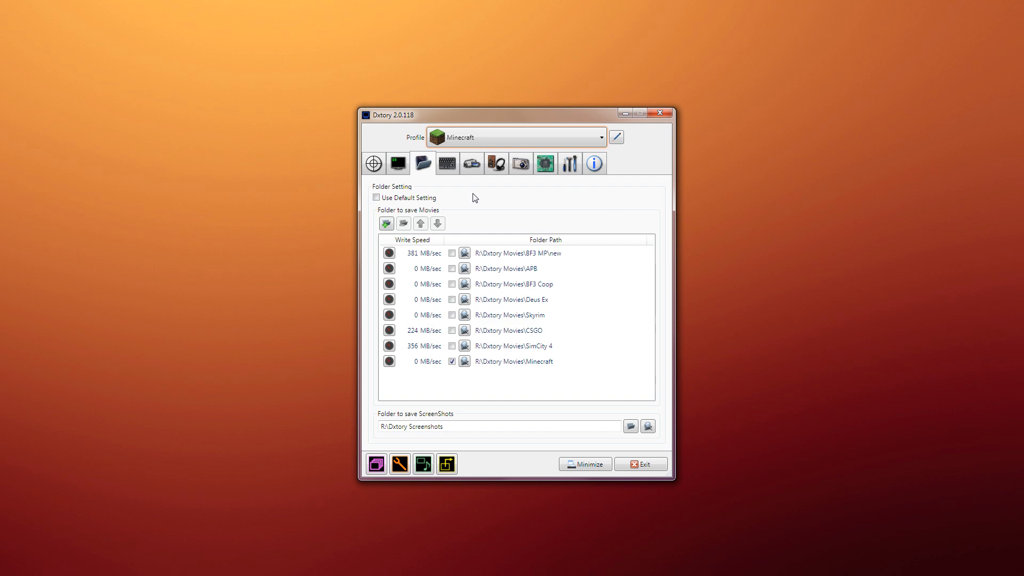
left_click(451, 143)
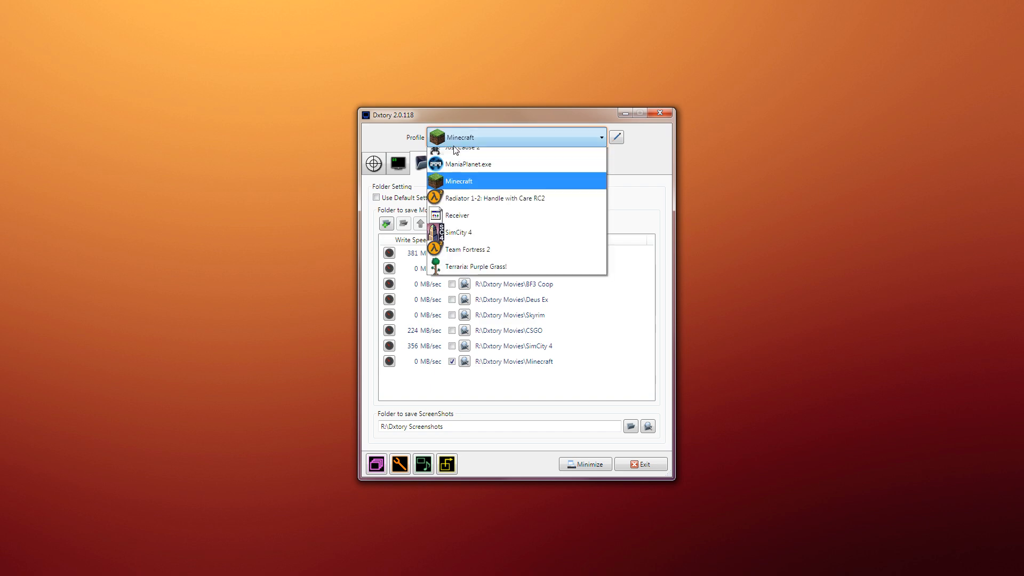
left_click(458, 157)
Step: Enable R:\Dxtory Movies\default as the movie save folder for the Default profile
left_click_drag(647, 267, 651, 293)
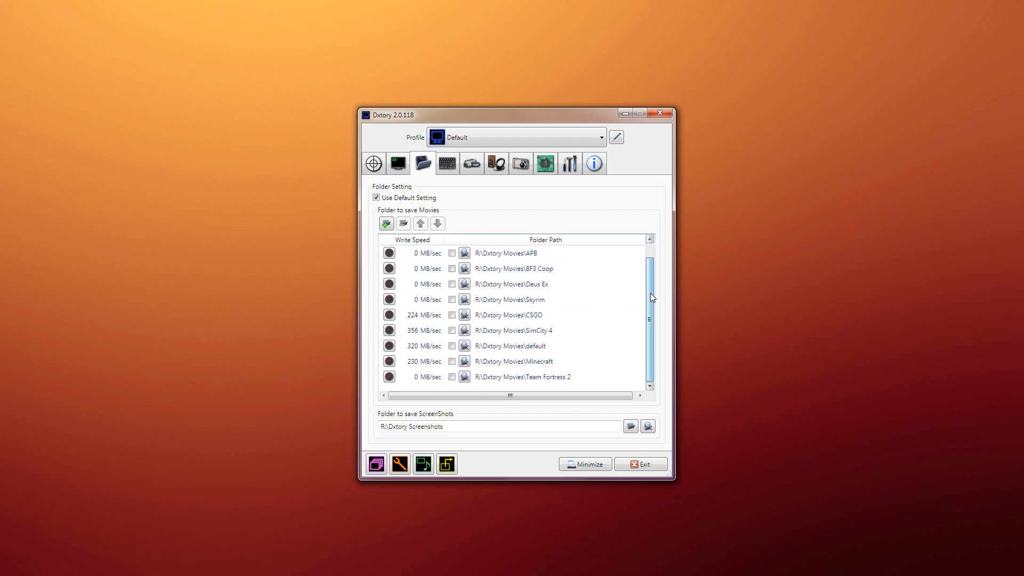
left_click(452, 346)
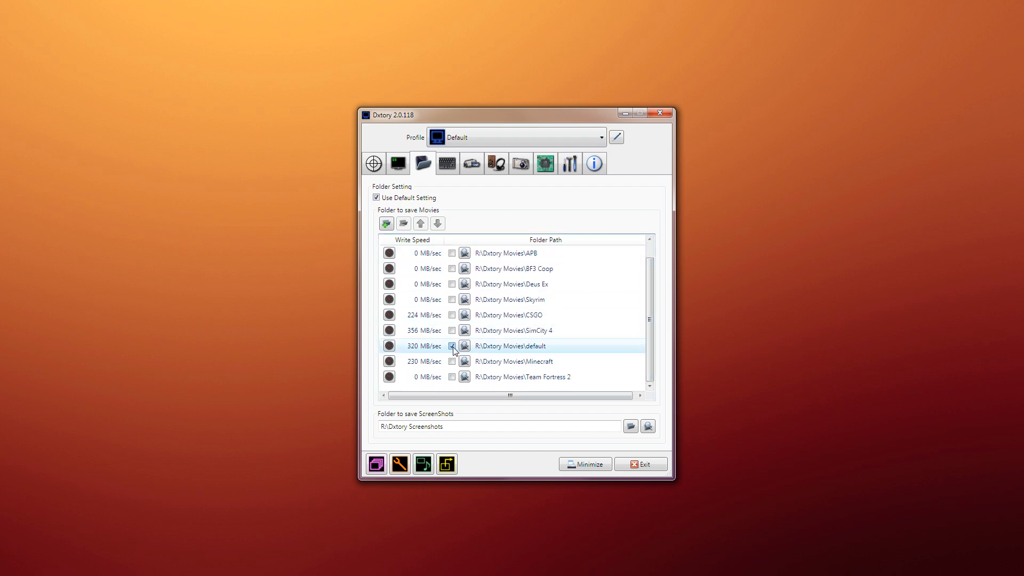
left_click(452, 347)
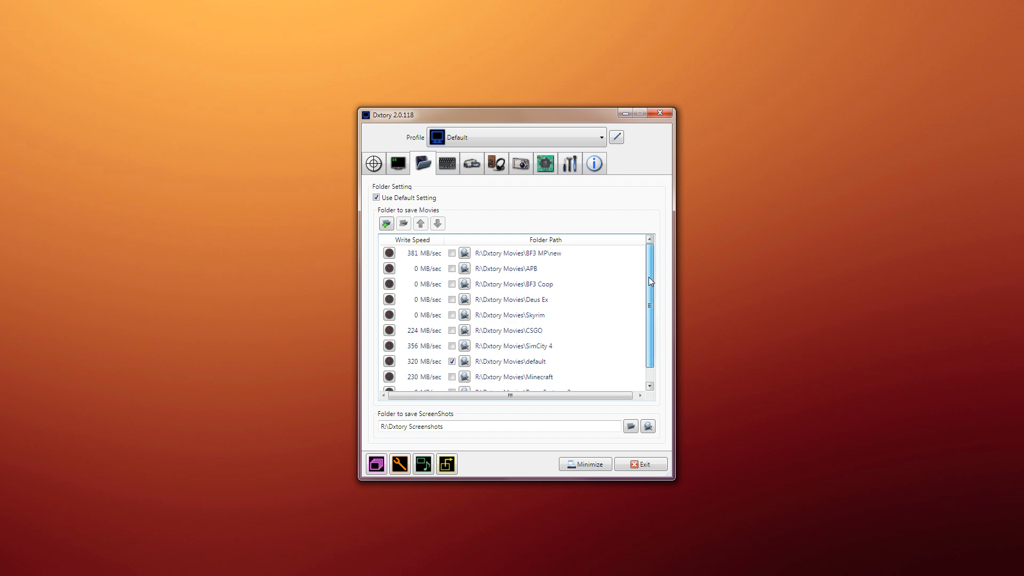
scroll(648, 278, "down", 1)
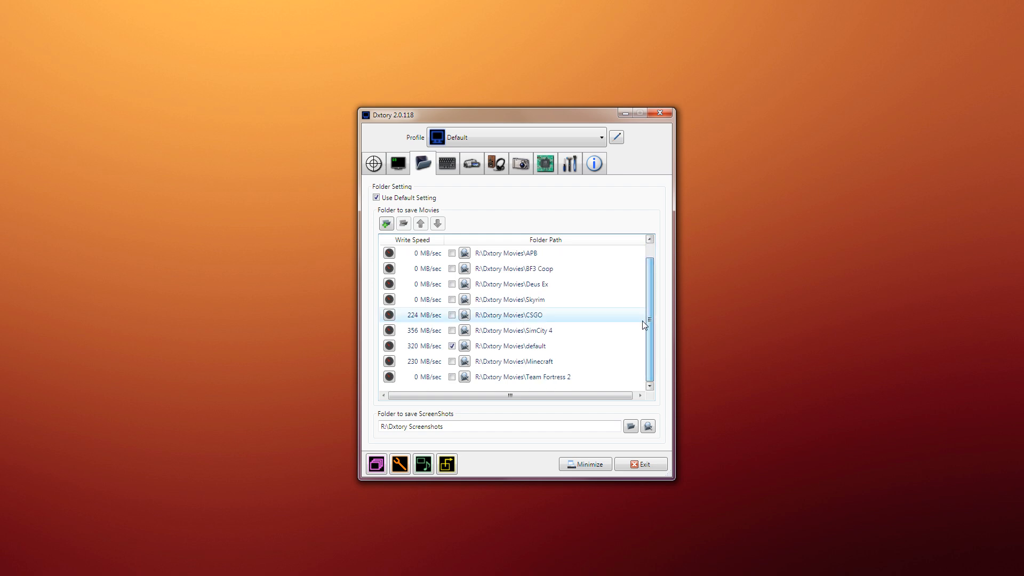
Step: Switch to the Minecraft profile and try enabling extra movie save folders, leaving only R:\Dxtory Movies\Minecraft enabled
left_click(590, 137)
left_click(503, 340)
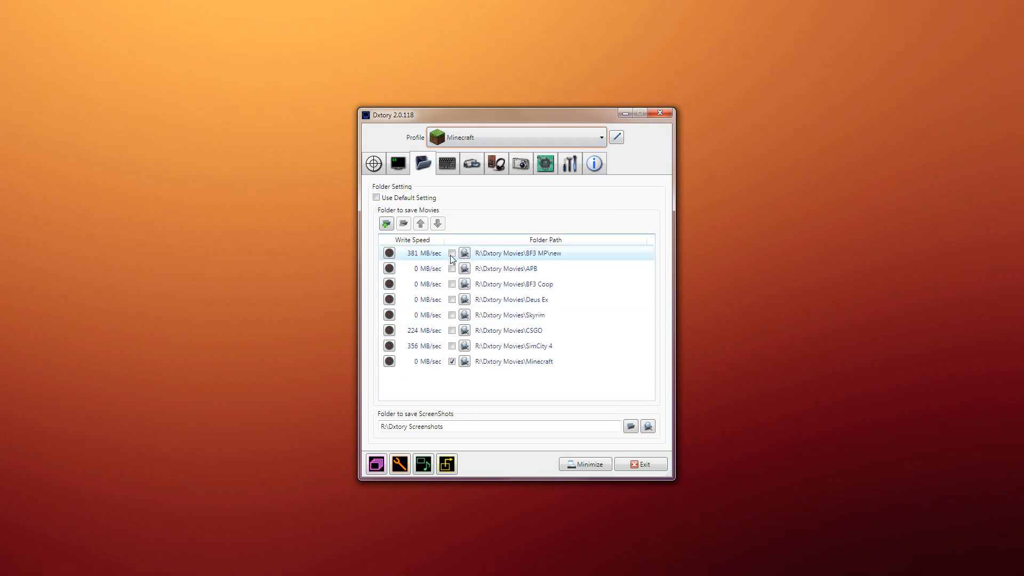
left_click(452, 268)
left_click(452, 284)
left_click(452, 299)
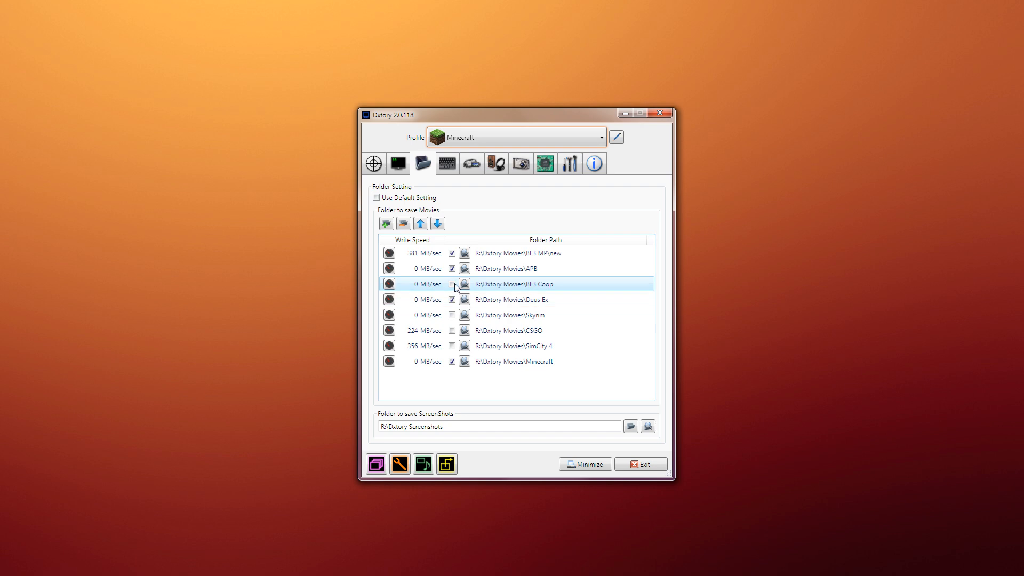
left_click(452, 299)
left_click(451, 283)
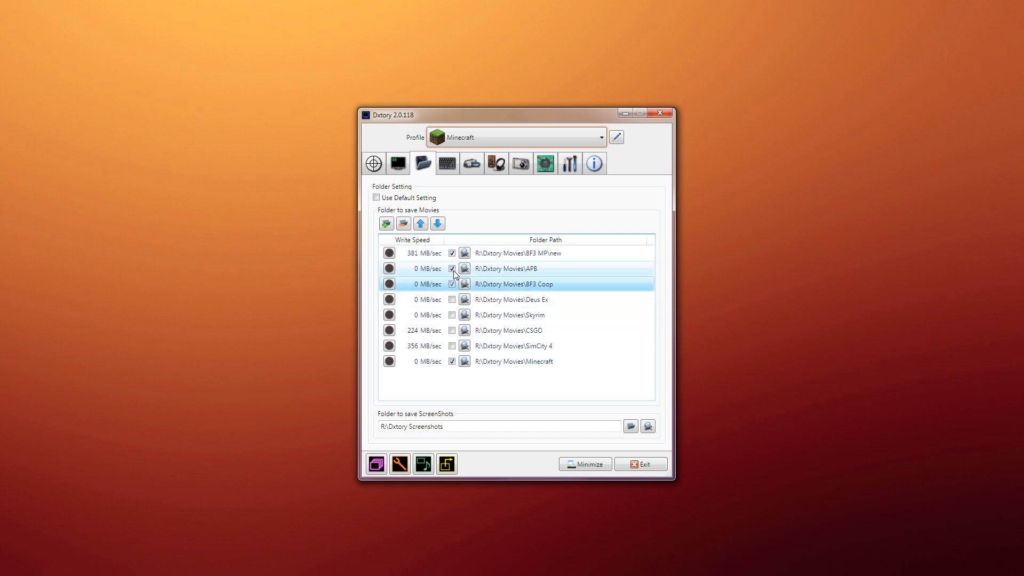
left_click(452, 268)
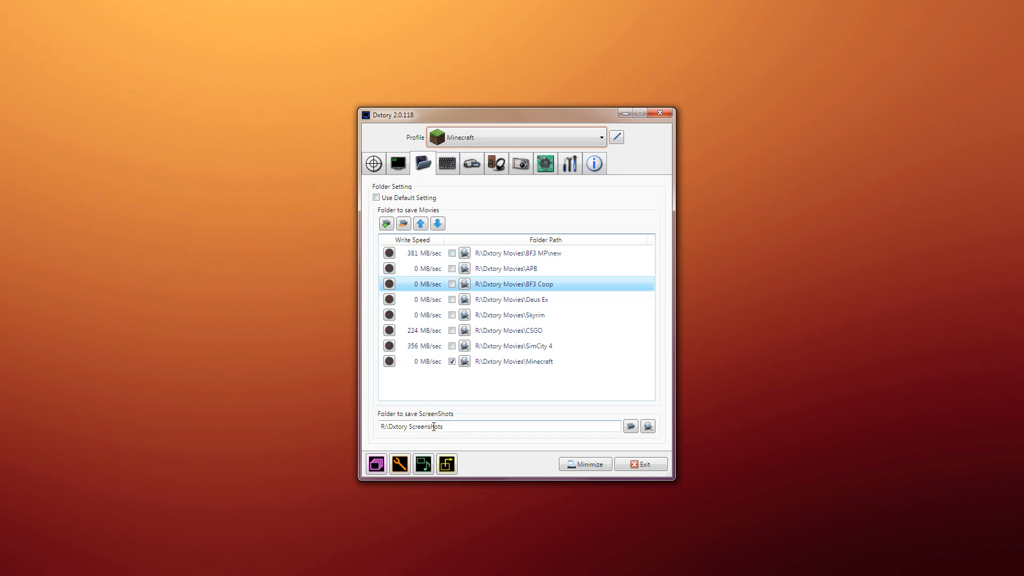
left_click_drag(380, 430, 460, 426)
left_click(460, 427)
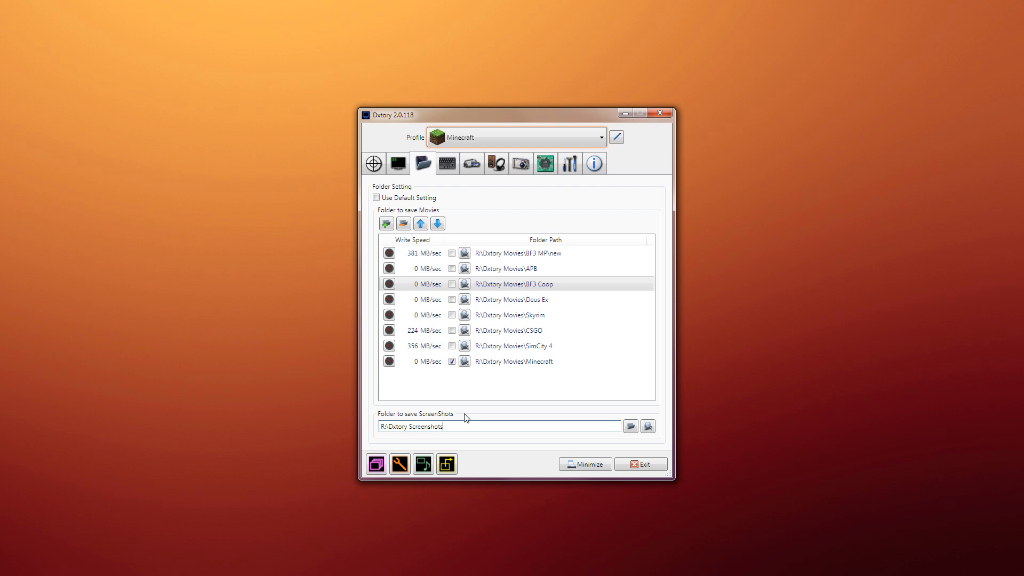
Step: Set the Start/Stop Movie Capture hotkey to Num 5 and Execute Single ScreenShot to Num -, keeping Use Default Setting on
left_click(446, 165)
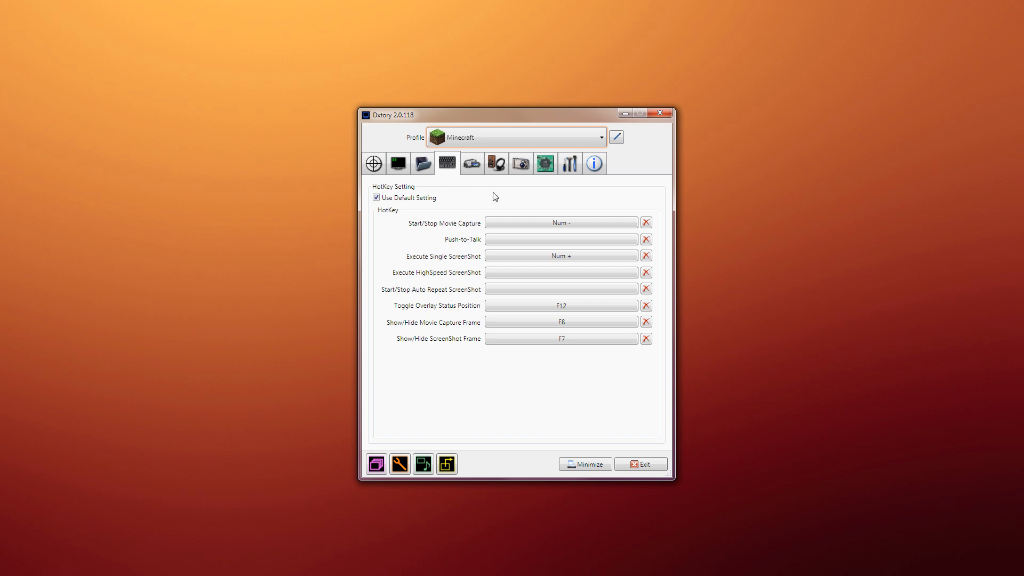
left_click(376, 198)
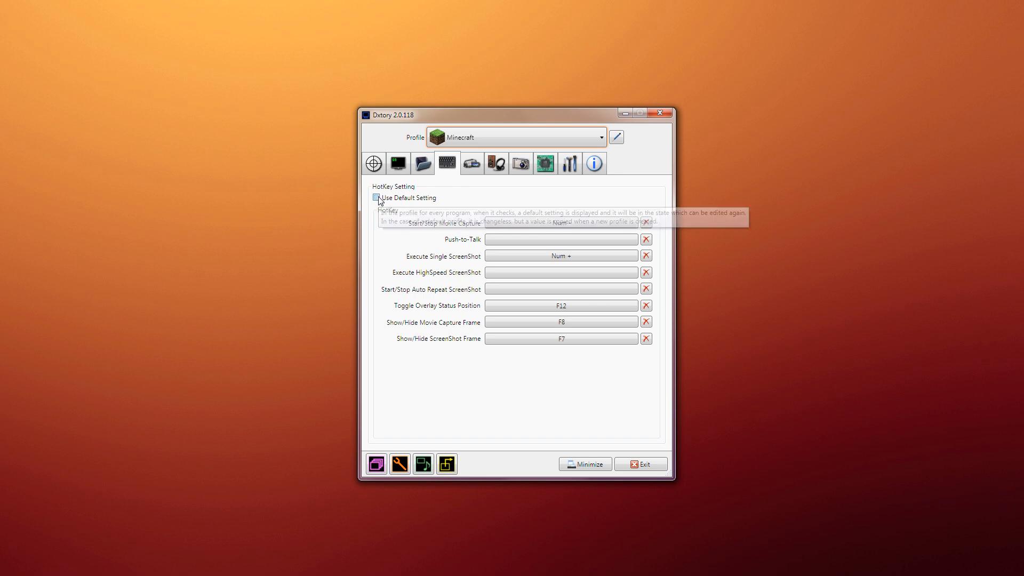
left_click(377, 198)
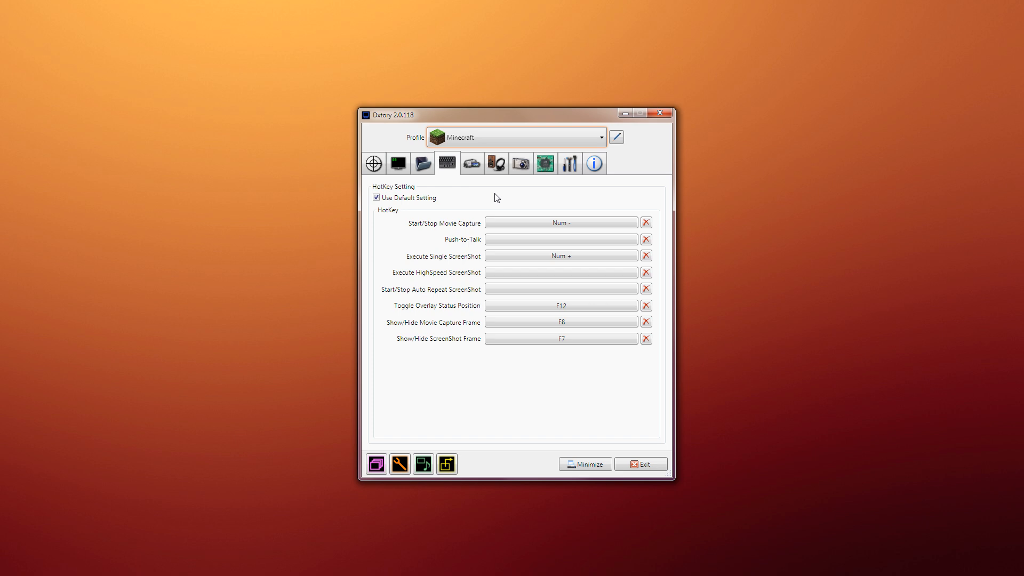
left_click(561, 223)
key("KP_2")
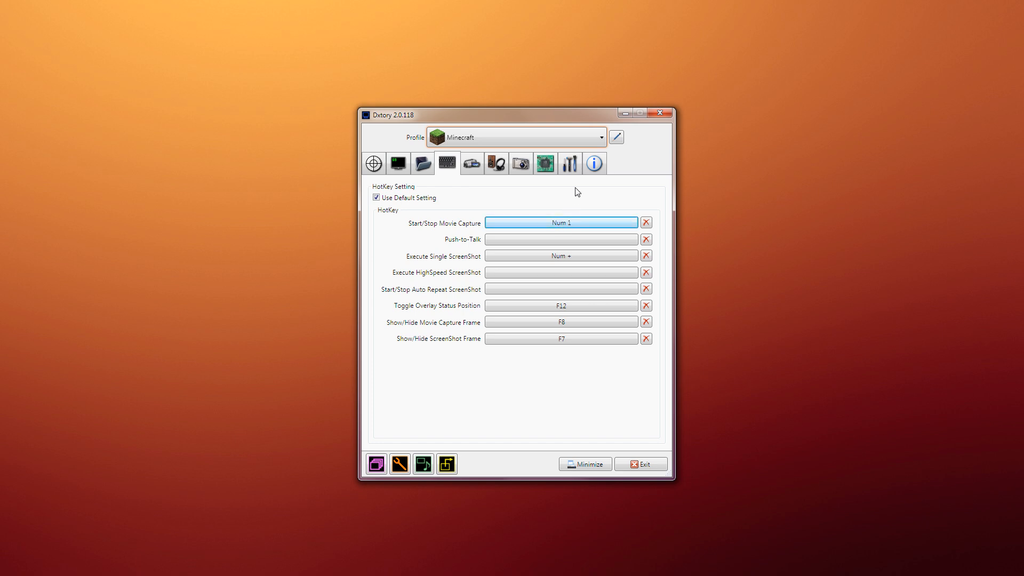
left_click(572, 219)
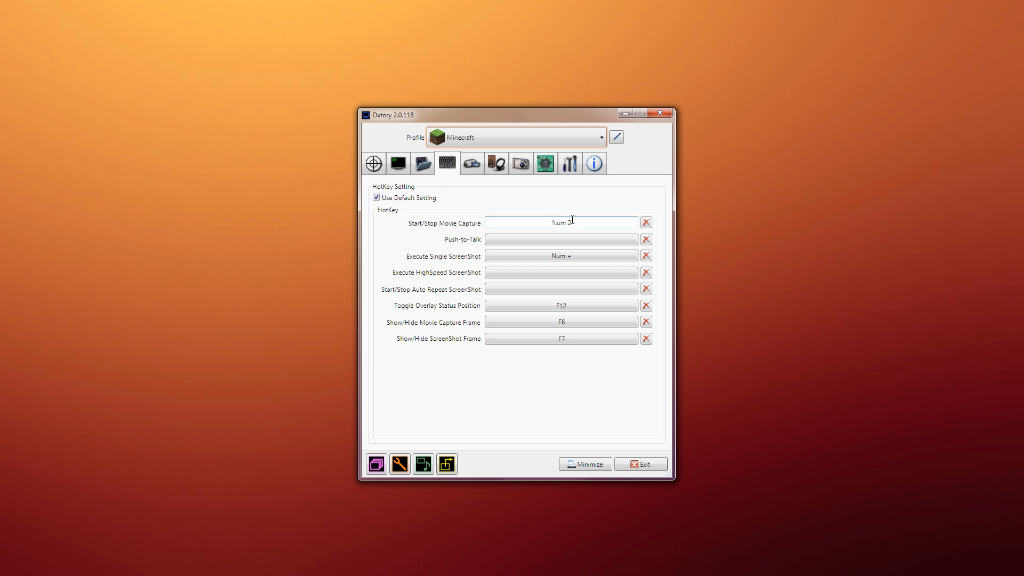
left_click(573, 223)
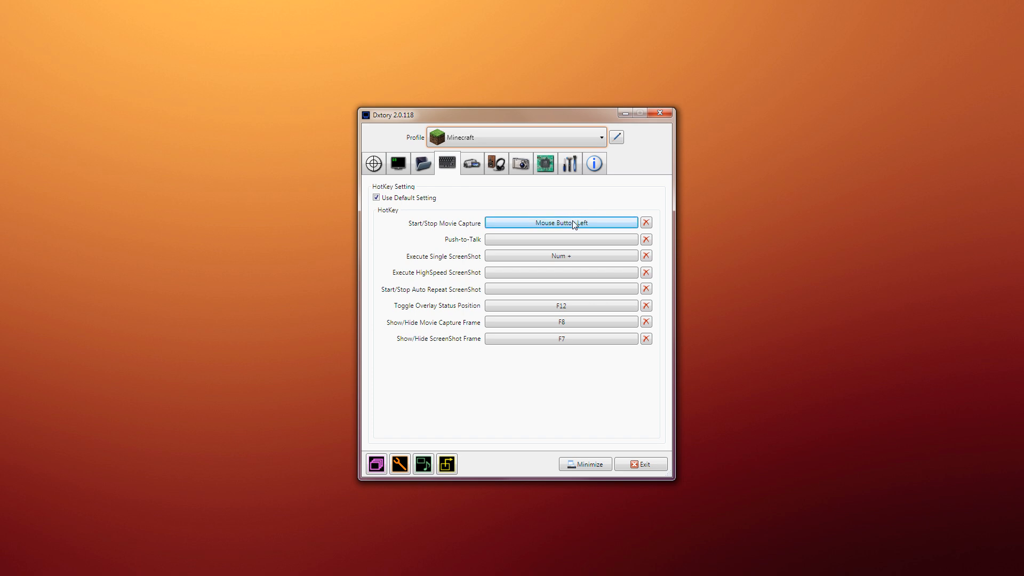
key("KP_5")
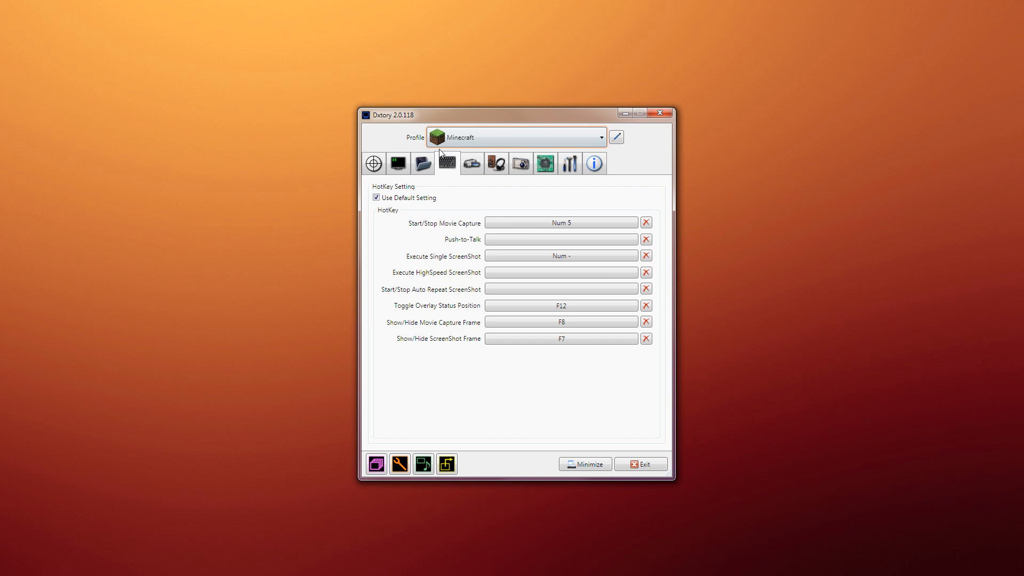
Step: Try the Dxtory Video Codec for movies with its format set to RGB - True Quality
left_click(471, 164)
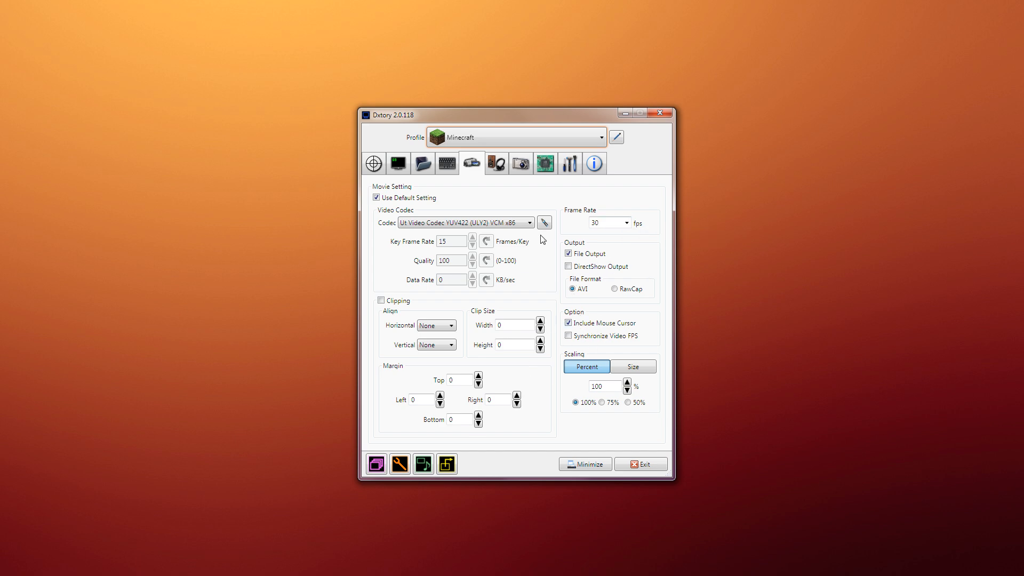
left_click(523, 224)
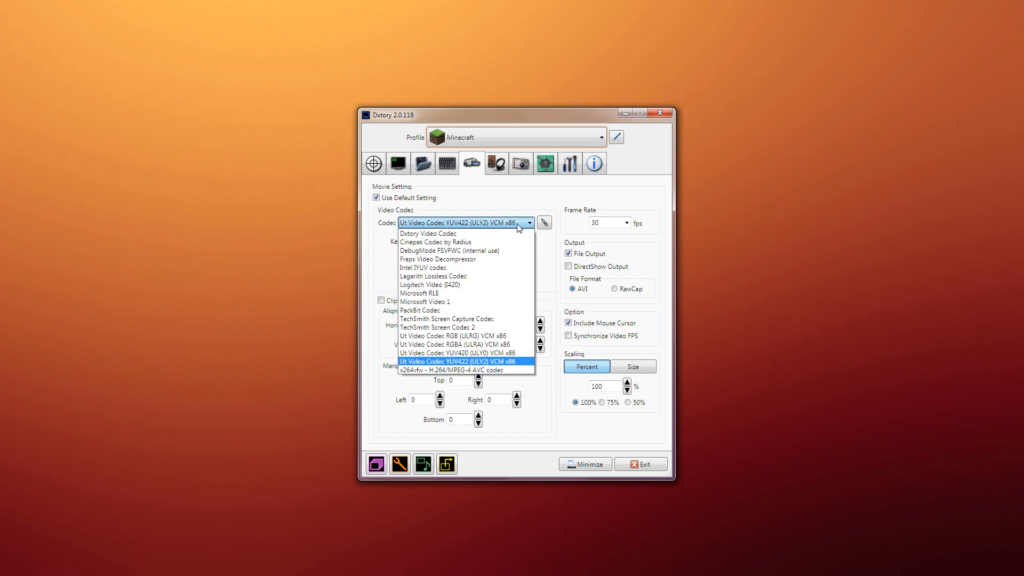
left_click(443, 235)
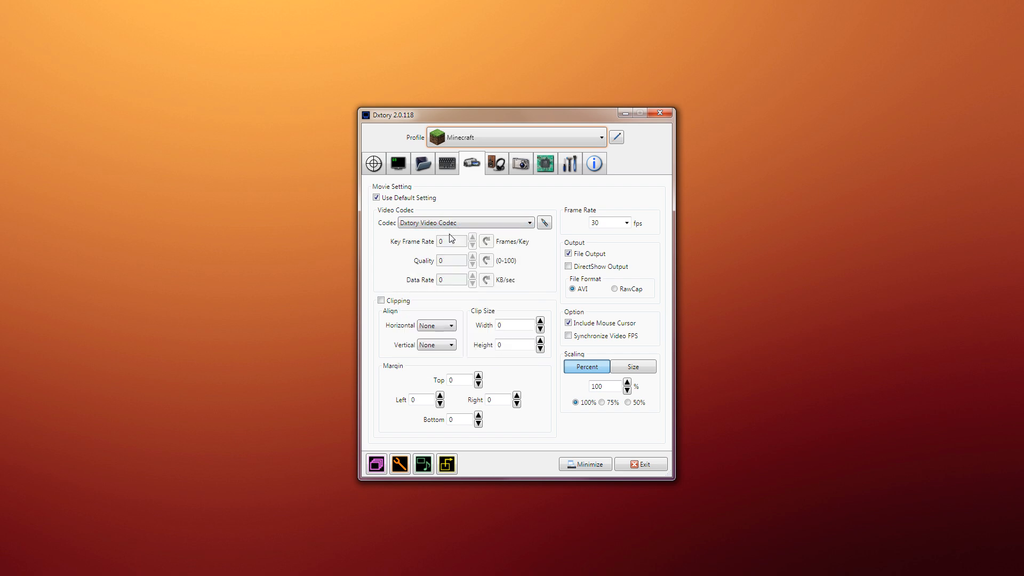
left_click(544, 223)
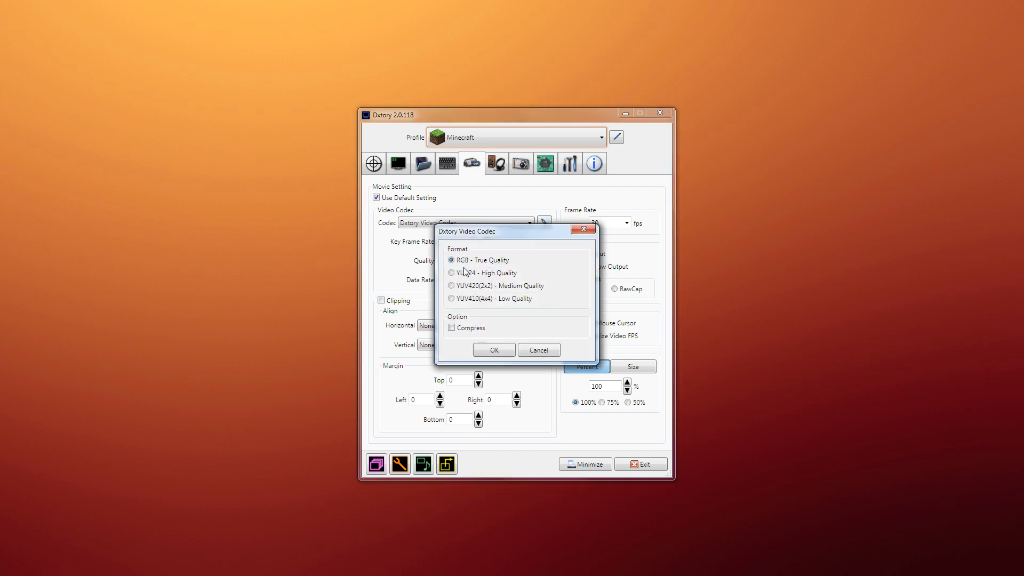
left_click(478, 261)
left_click(493, 349)
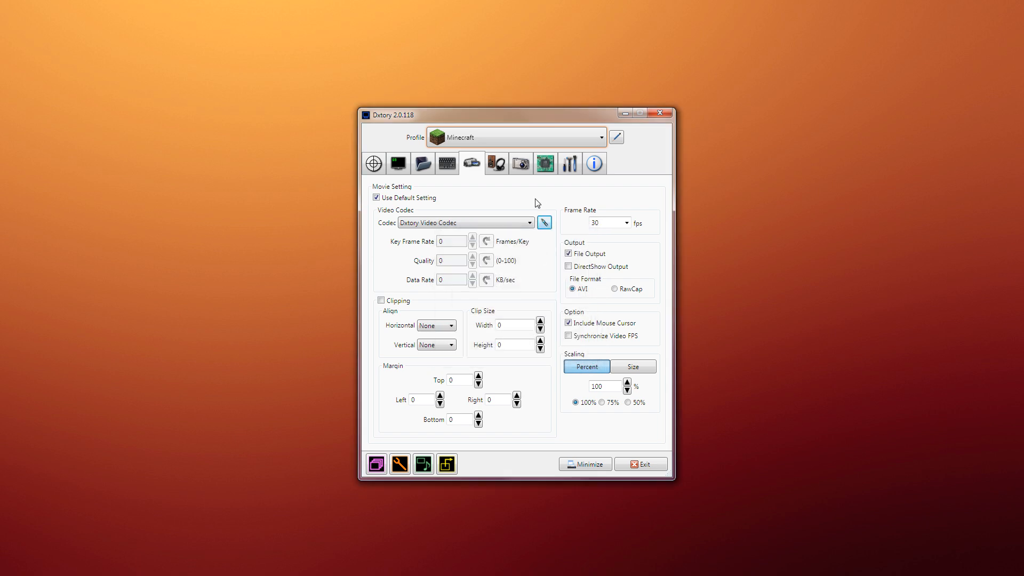
Step: Try the Lagarith Lossless Codec for movies with its mode set to RGB (Default)
left_click(523, 223)
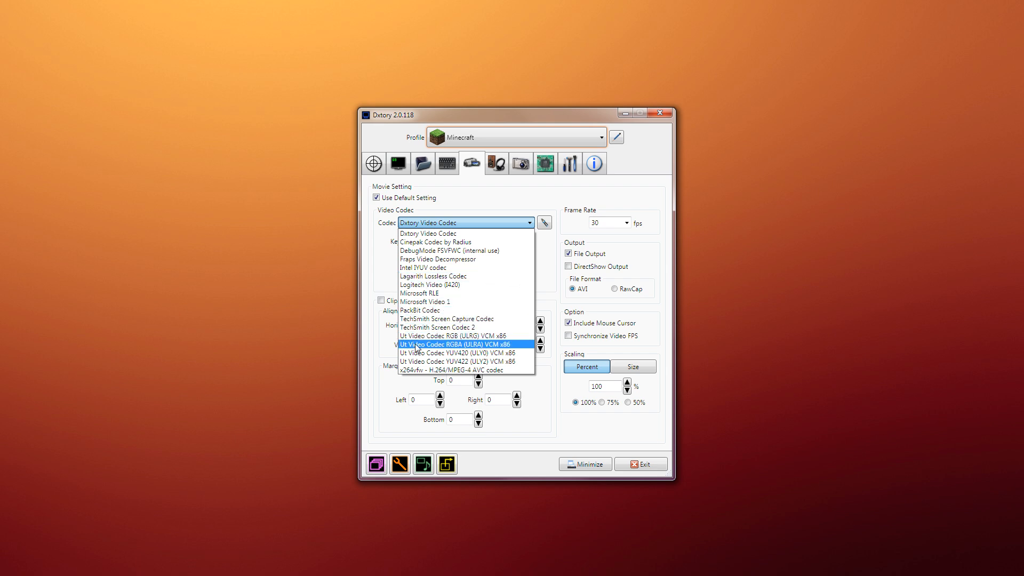
left_click(433, 275)
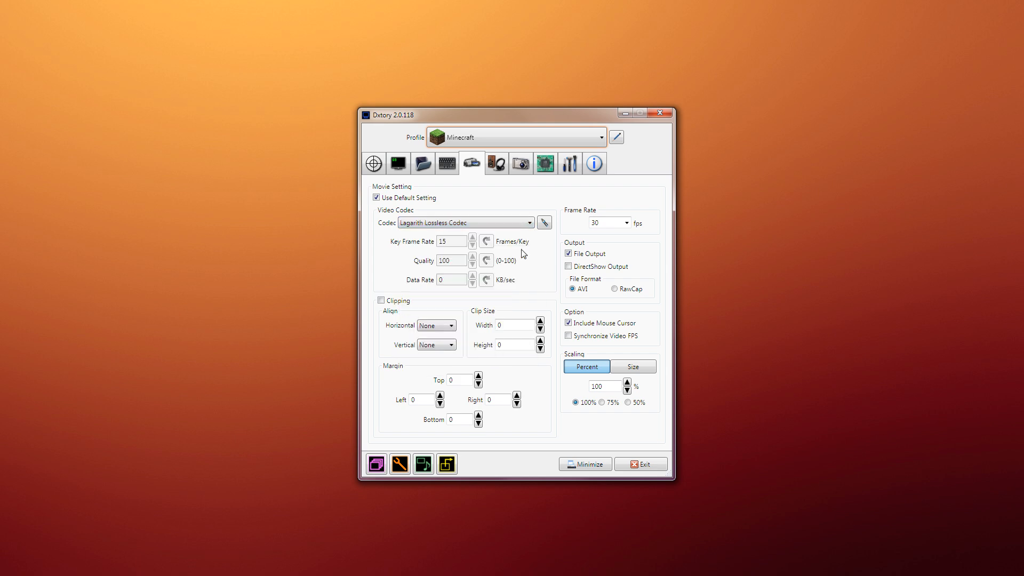
left_click(544, 222)
left_click(536, 164)
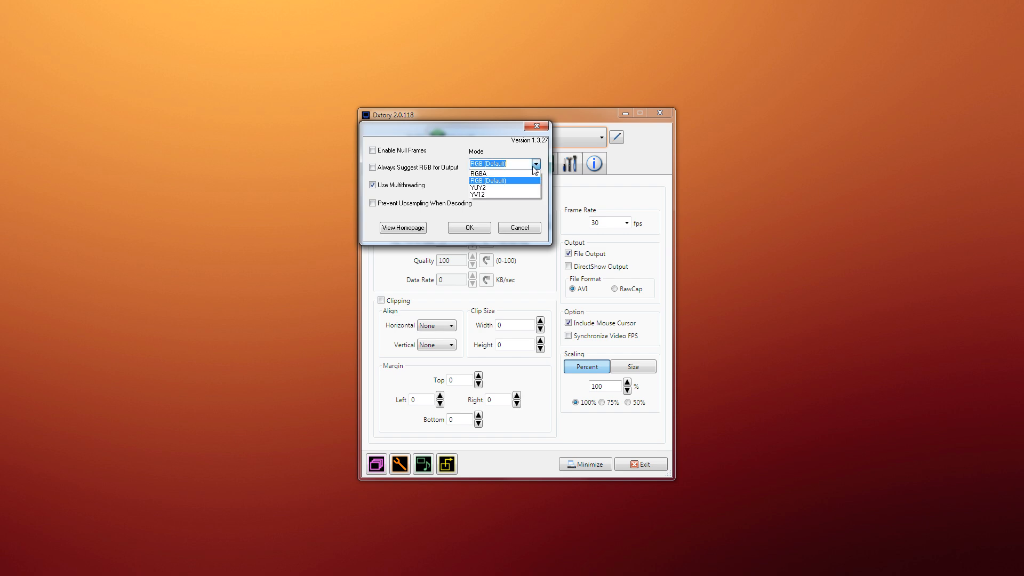
left_click(522, 181)
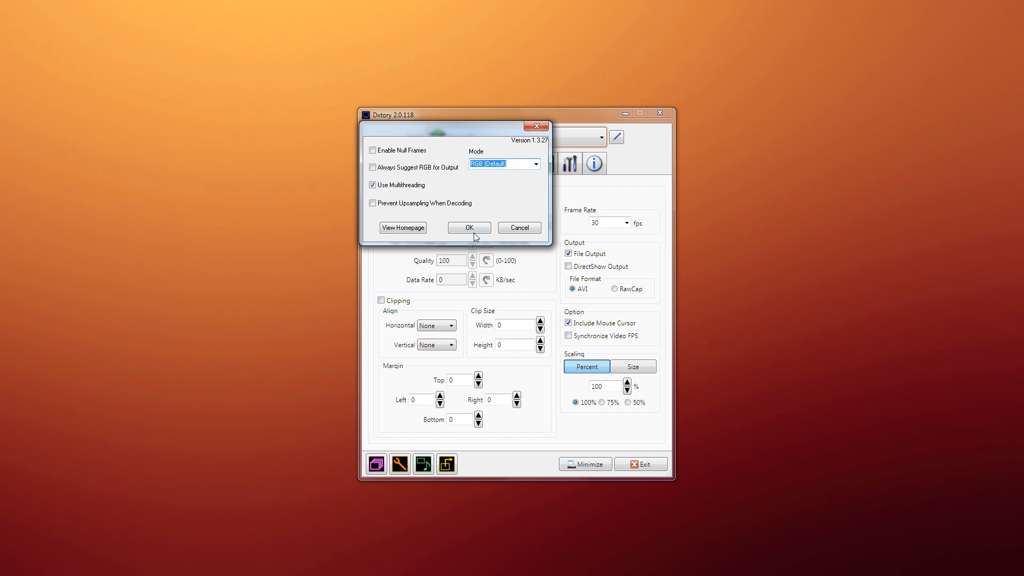
left_click(473, 230)
Step: Set the movie codec to Ut Video Codec YUV422 (ULY2) VCM x86
left_click(482, 224)
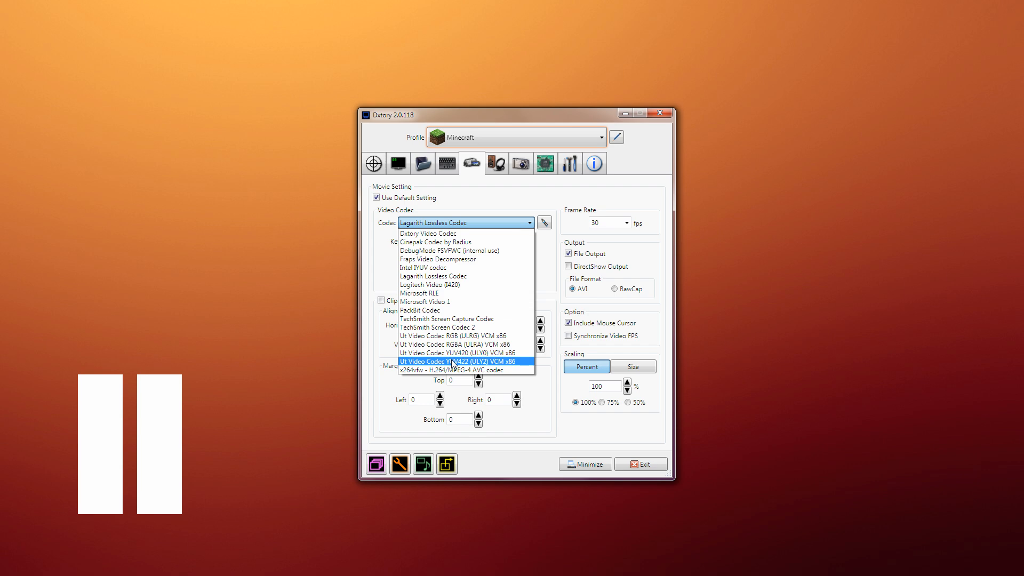
left_click(453, 362)
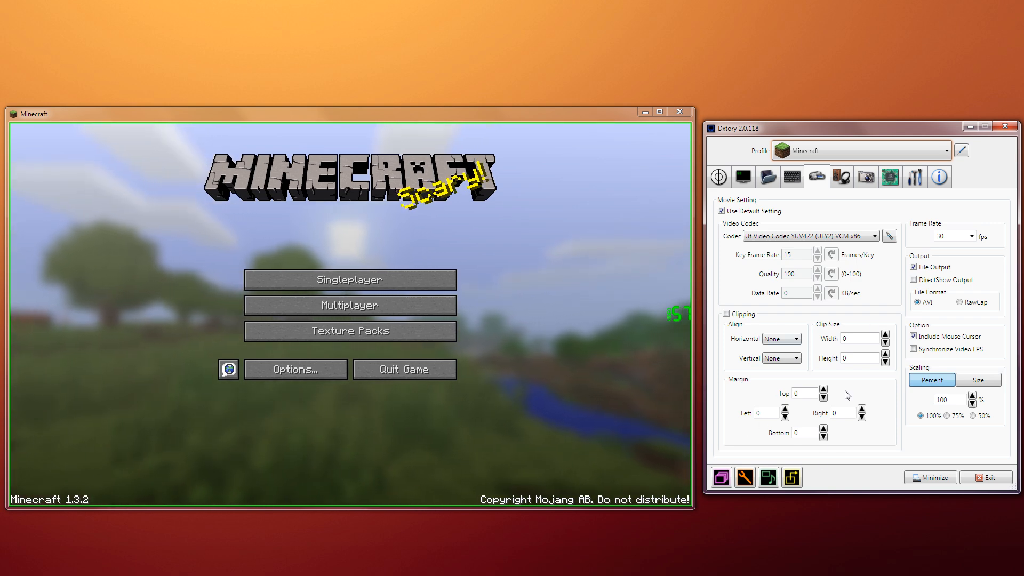
Step: Enable clipping for movie capture and align the clip area to Center both horizontally and vertically
left_click(792, 341)
left_click(846, 341)
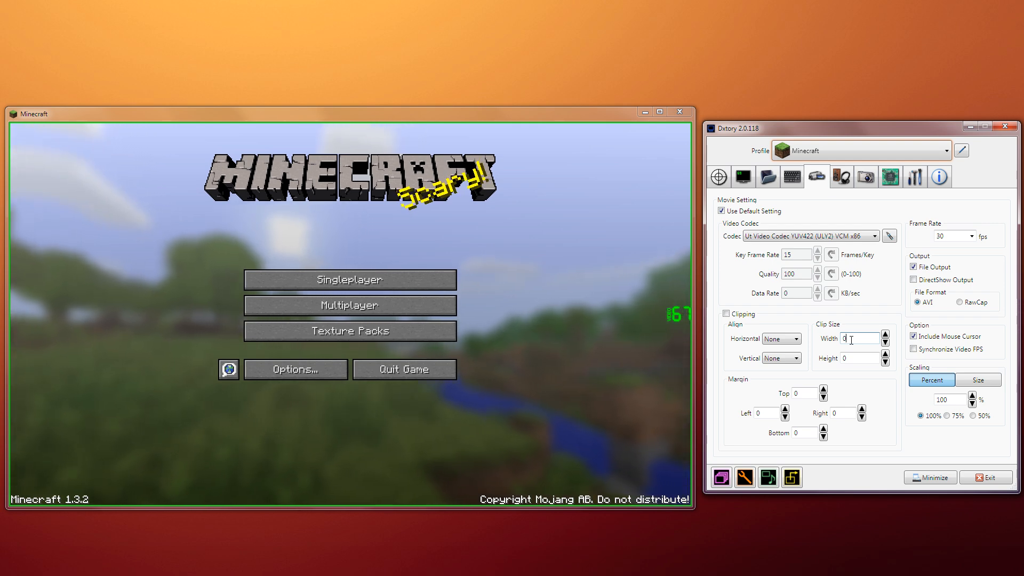
left_click(790, 340)
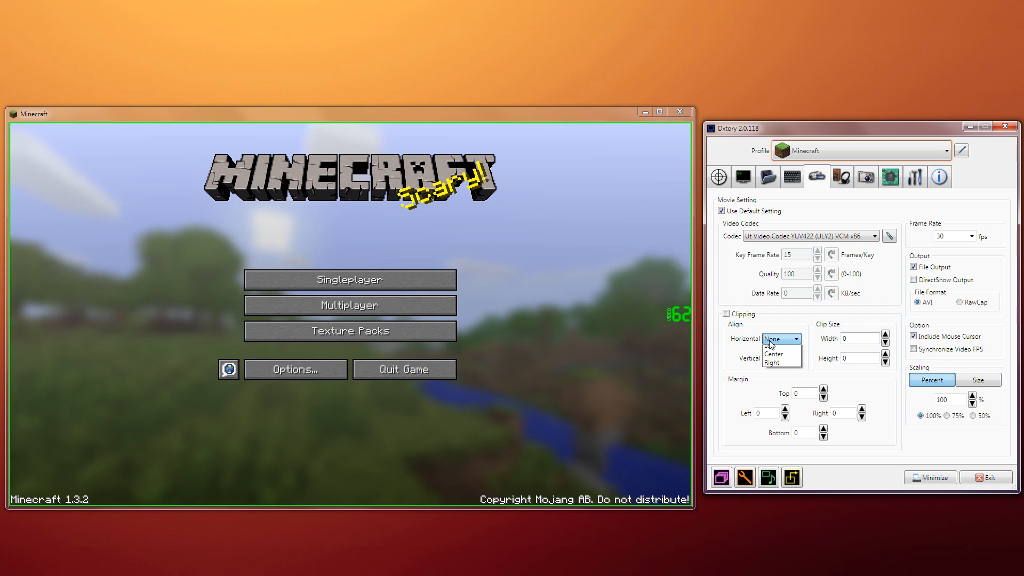
left_click(790, 342)
left_click(726, 314)
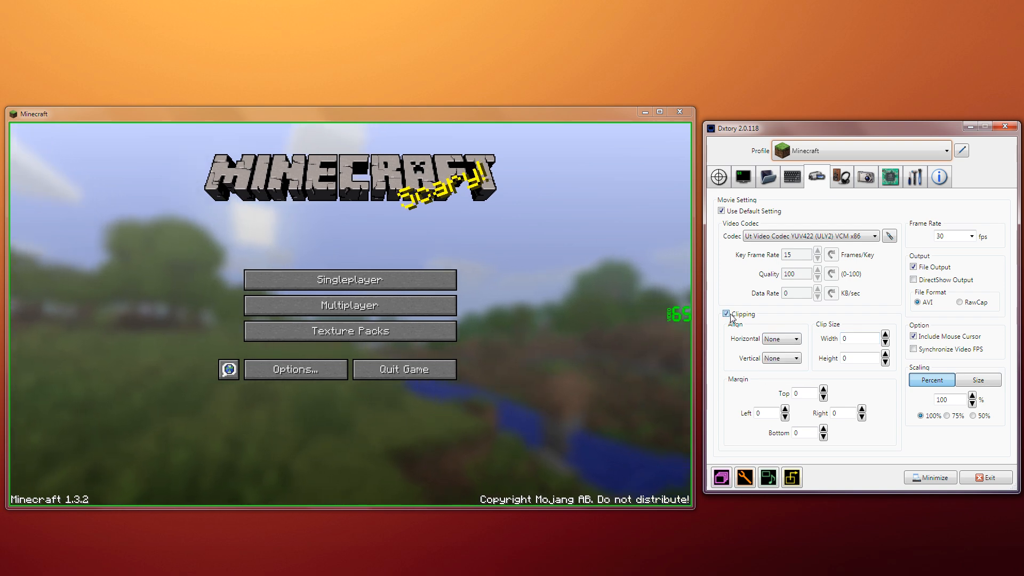
left_click(784, 339)
left_click(773, 367)
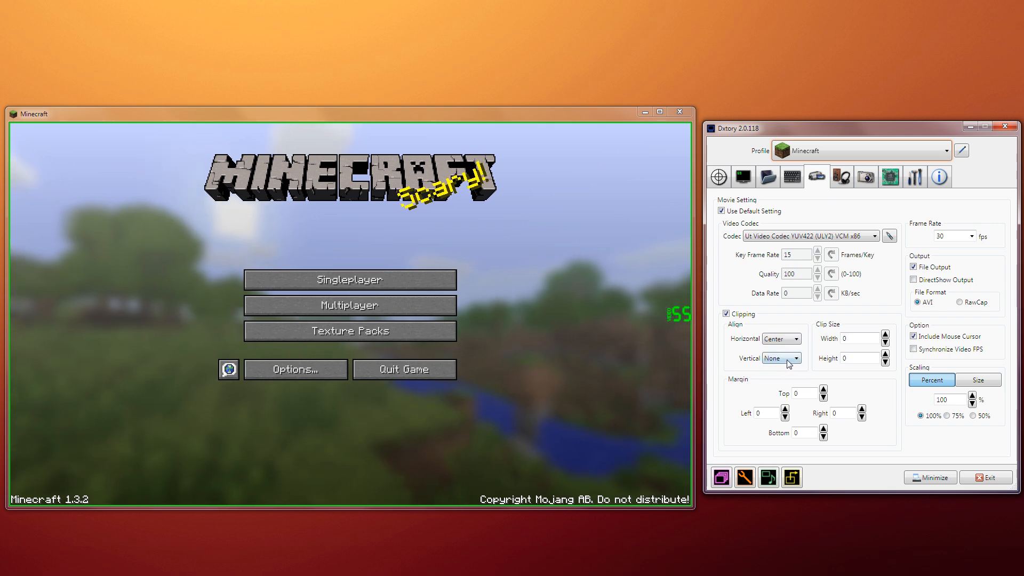
left_click(783, 358)
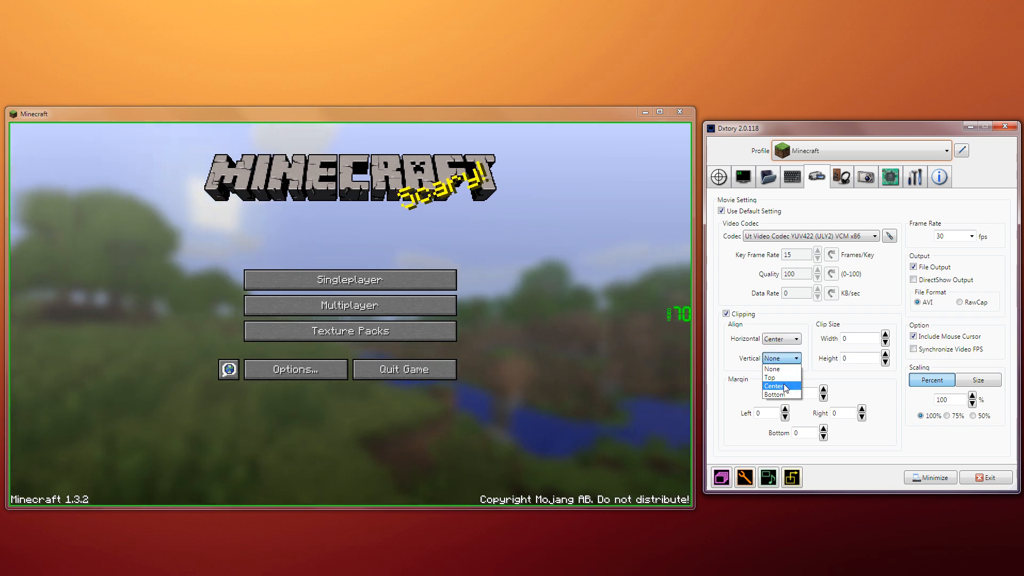
left_click(785, 387)
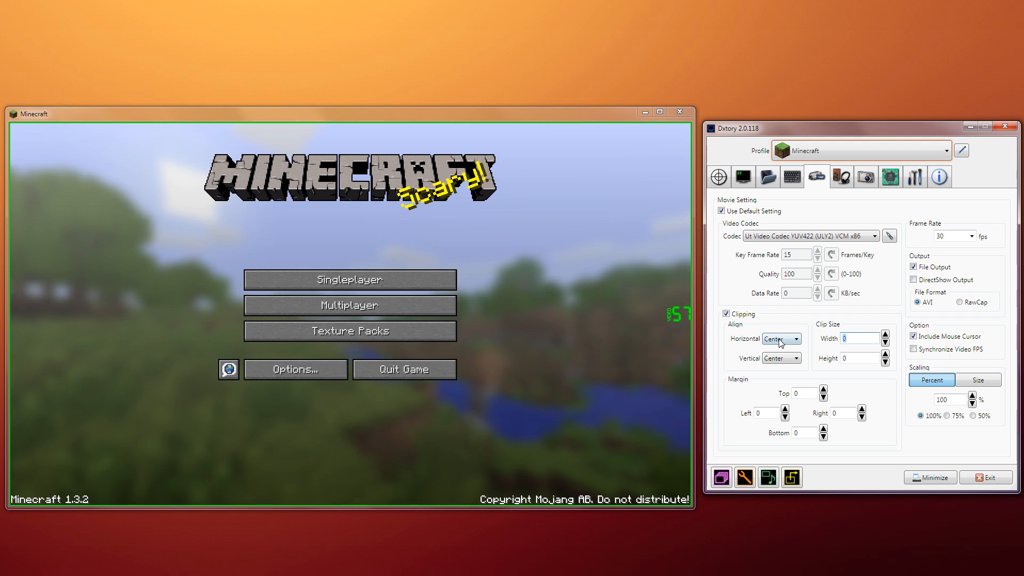
Step: Set the movie clip size to a width of 640 and a height of 480
double_click(855, 338)
type("640")
double_click(857, 357)
type("480")
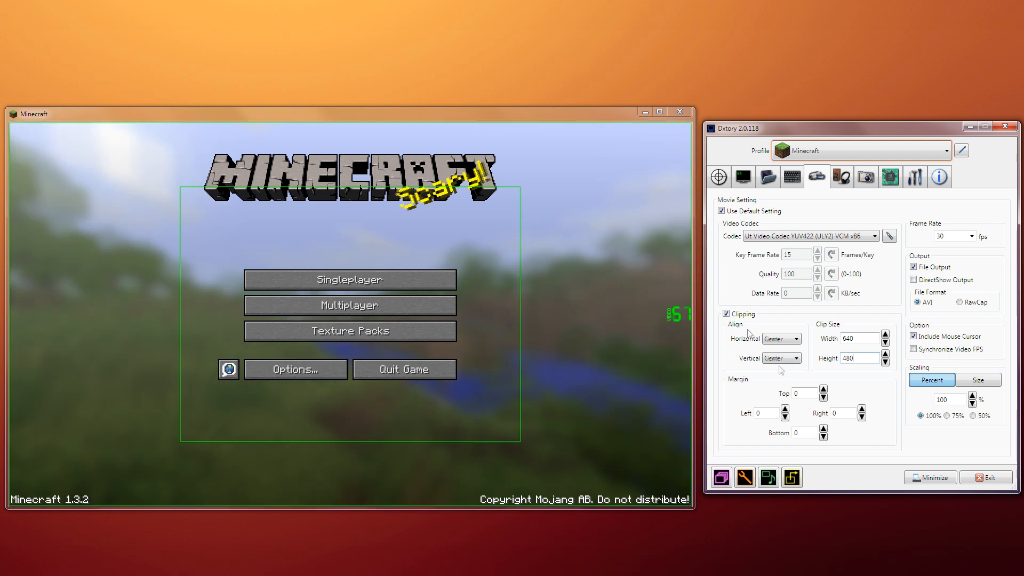
Step: Set both clipping alignments to None and the top and bottom clipping margins to 200
left_click(795, 394)
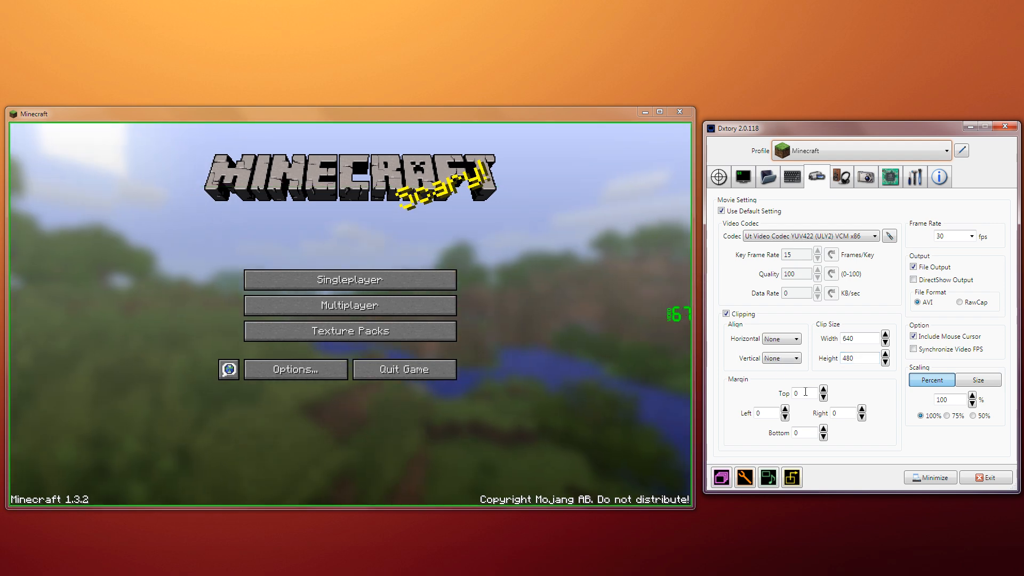
type("2")
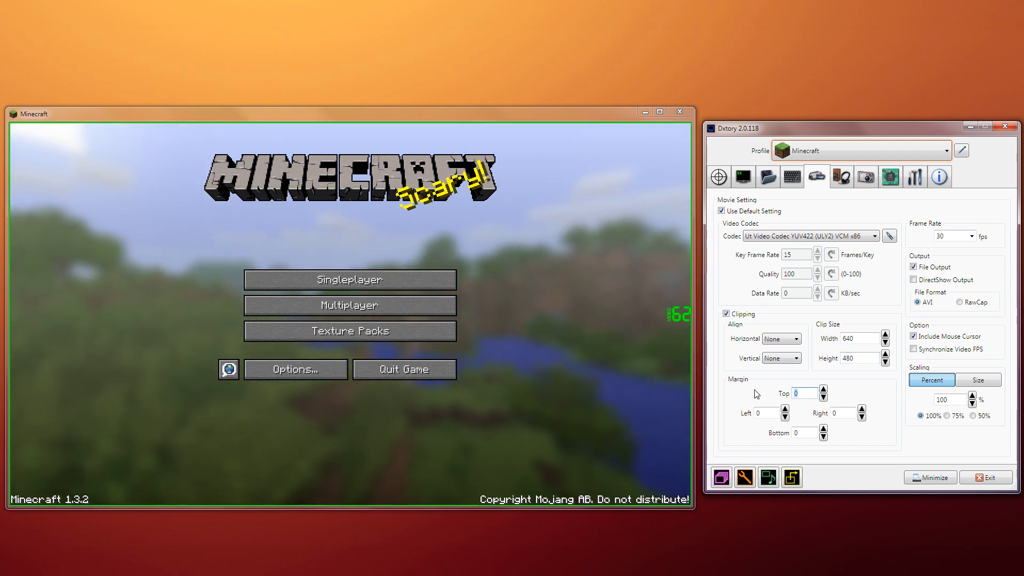
type("00")
key("Tab")
type("20")
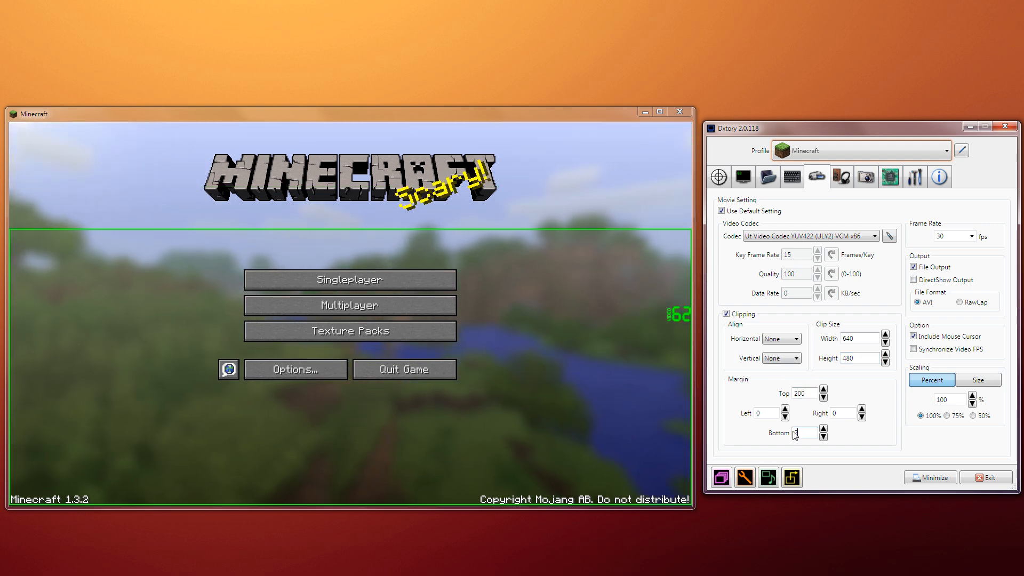
type("0")
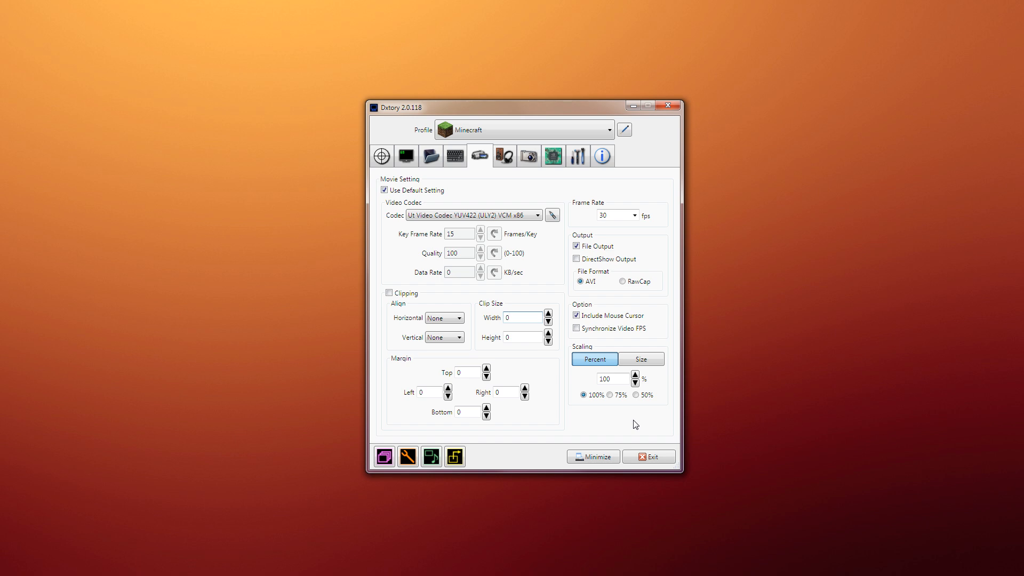
Step: Try scaling the movie by size and at 75 and 50 percent, and return the scaling to 100 percent
left_click(644, 366)
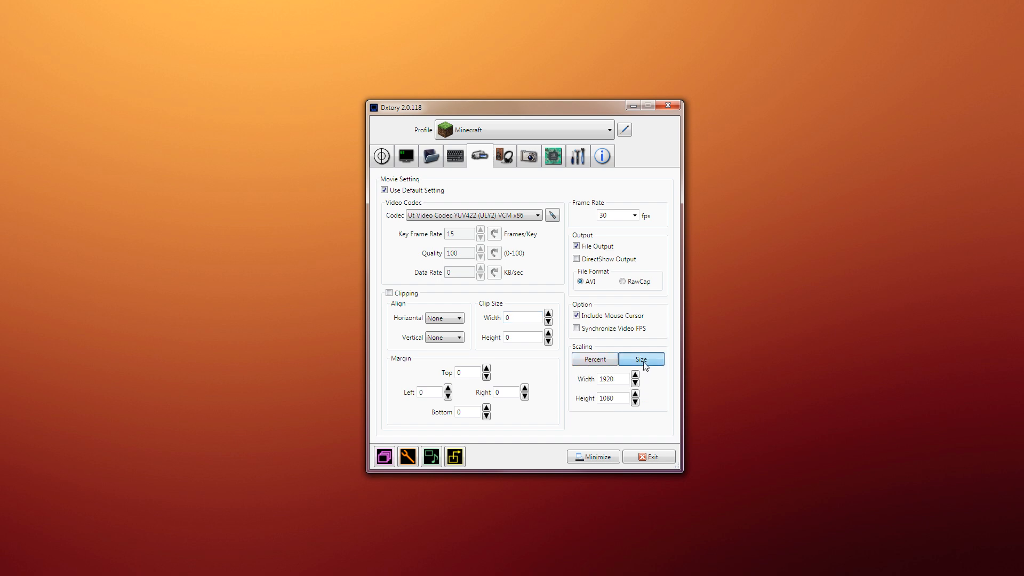
left_click(621, 377)
left_click(608, 360)
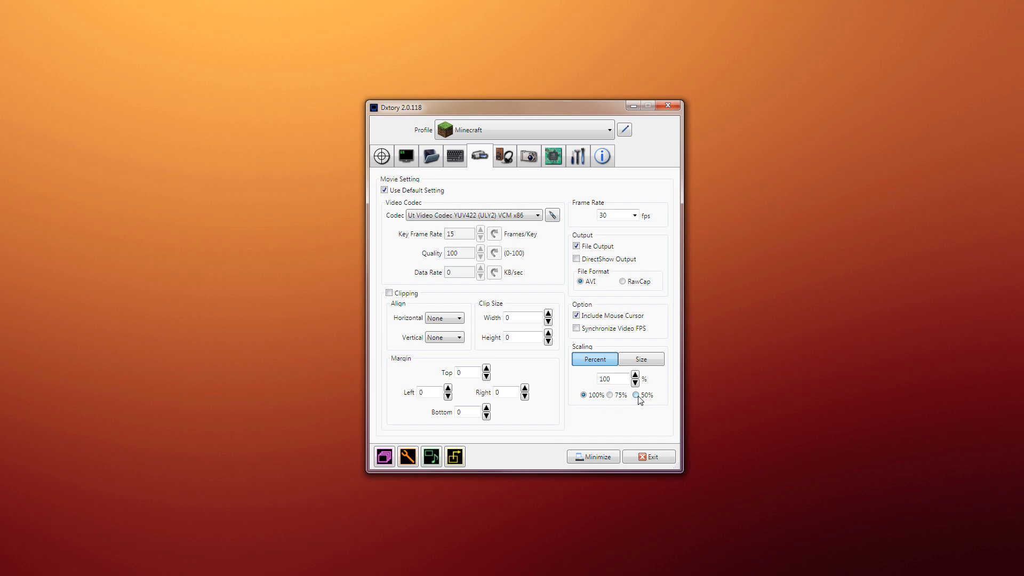
left_click(610, 395)
left_click(636, 395)
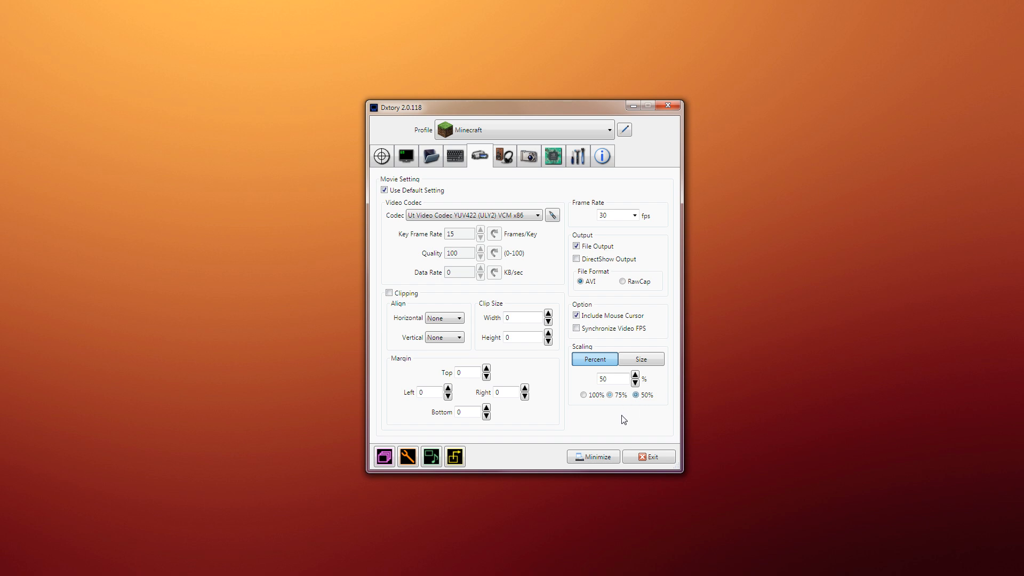
left_click(584, 395)
Step: Set the movie frame rate to a custom 75 fps, and switch it to the 60 fps preset
left_click(635, 215)
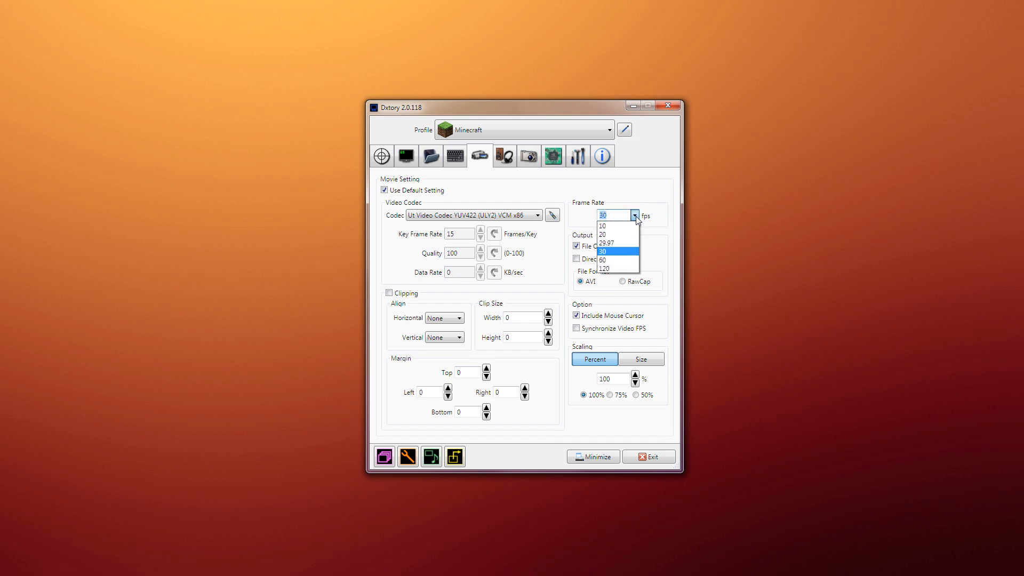
left_click(624, 215)
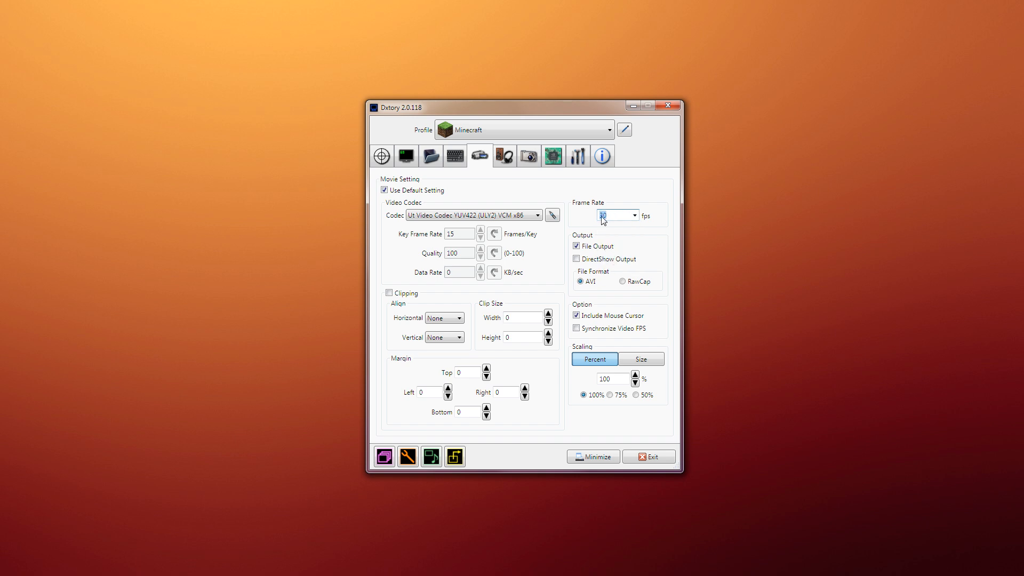
key("BackSpace")
key("BackSpace")
type("75")
left_click(634, 216)
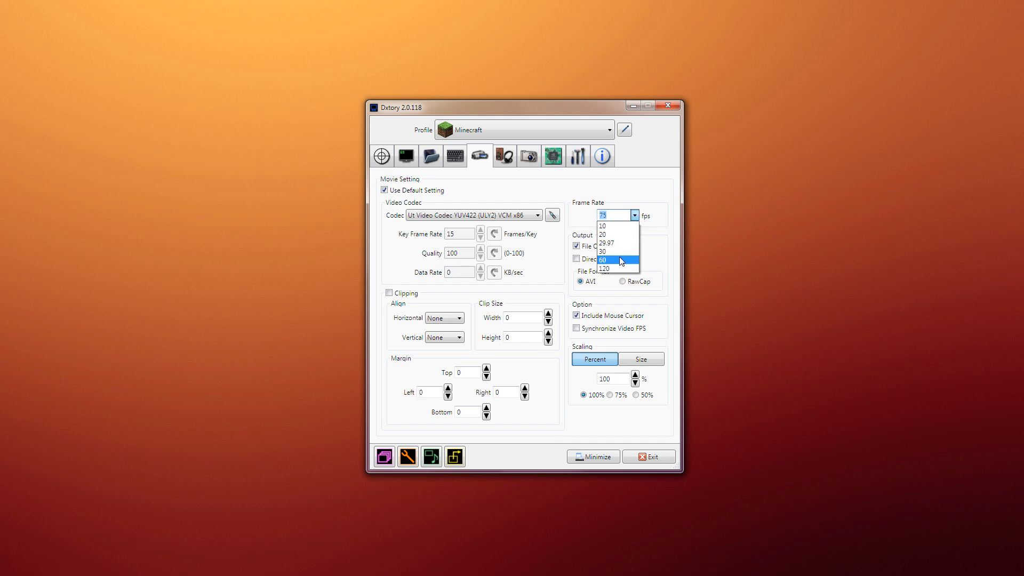
left_click(624, 260)
Step: Set the movie frame rate to a custom 25 fps, and return it to the 30 fps preset
left_click(635, 215)
left_click(602, 234)
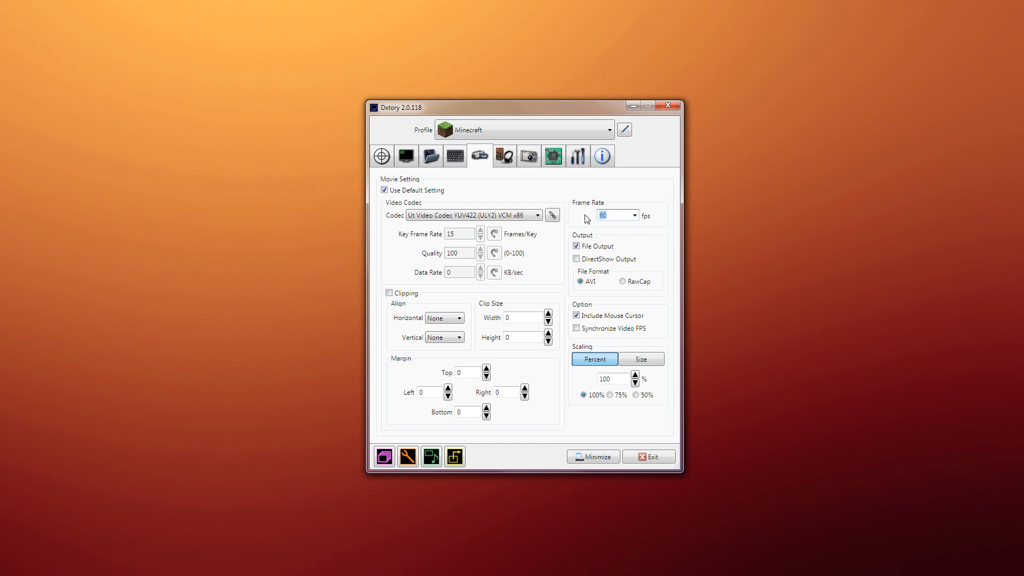
type("25")
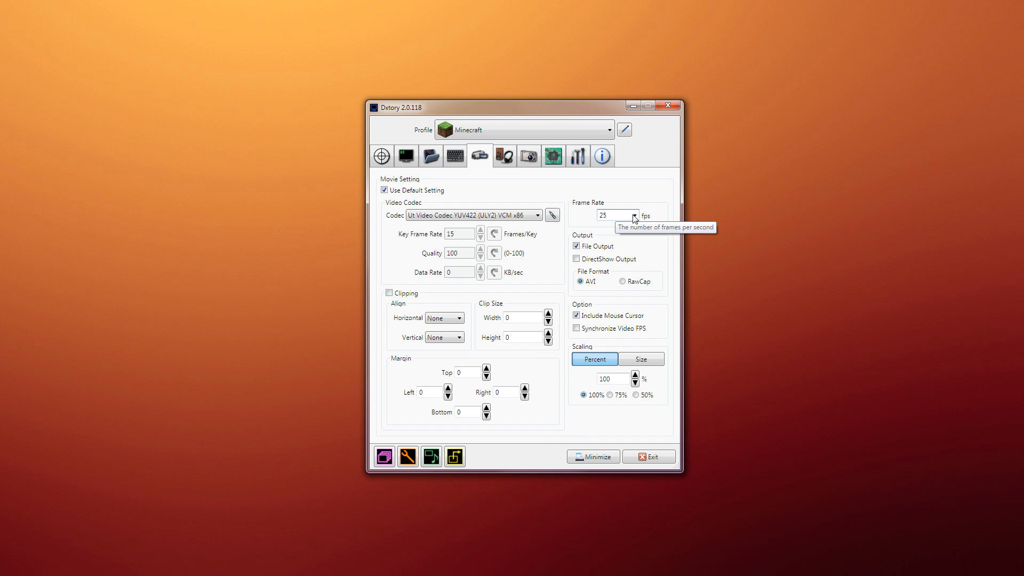
left_click(634, 216)
left_click(627, 250)
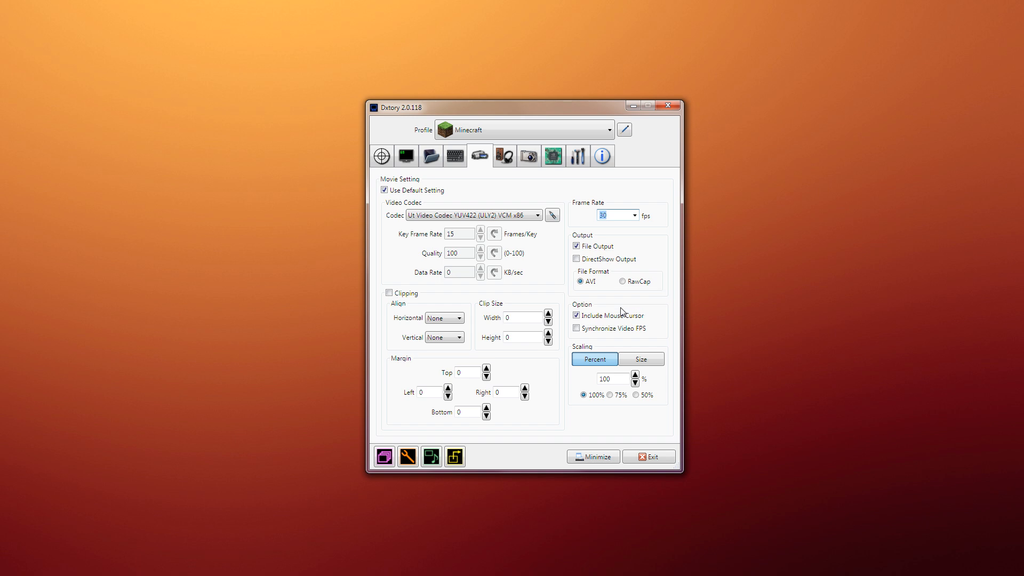
Step: Try the Synchronize Video FPS option for movie capture and switch it off again
left_click(576, 329)
left_click(576, 329)
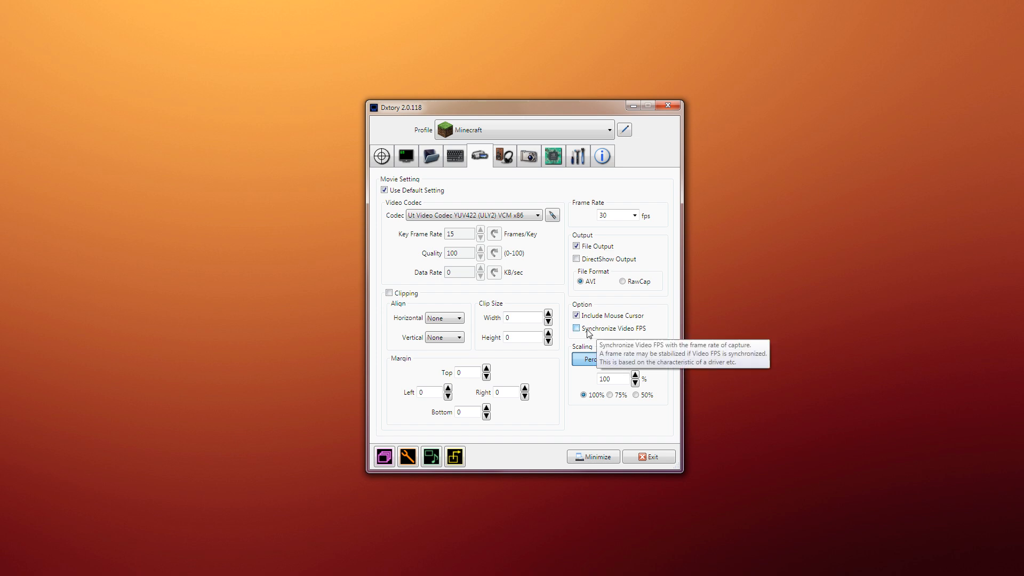
left_click(648, 332)
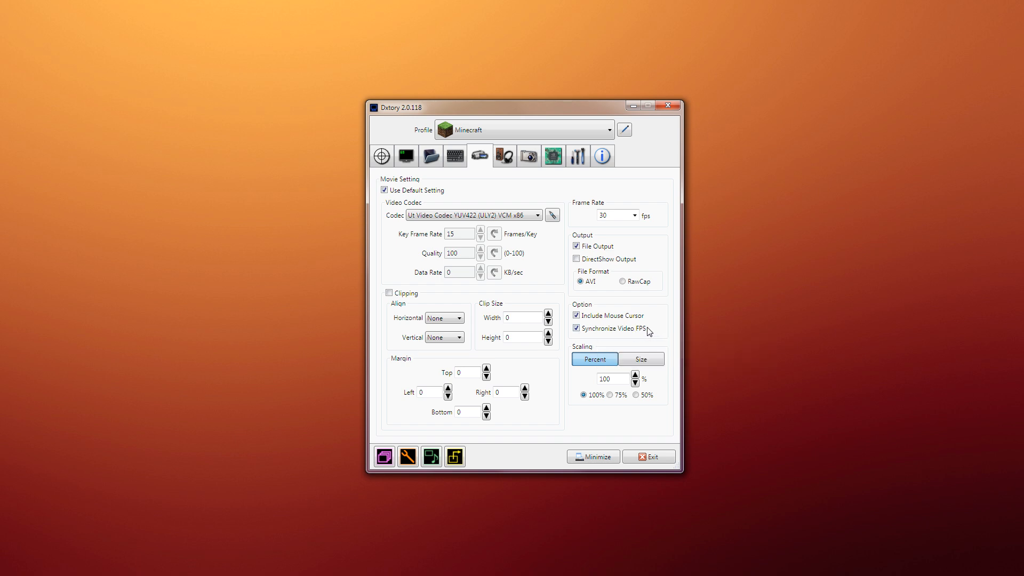
left_click(661, 331)
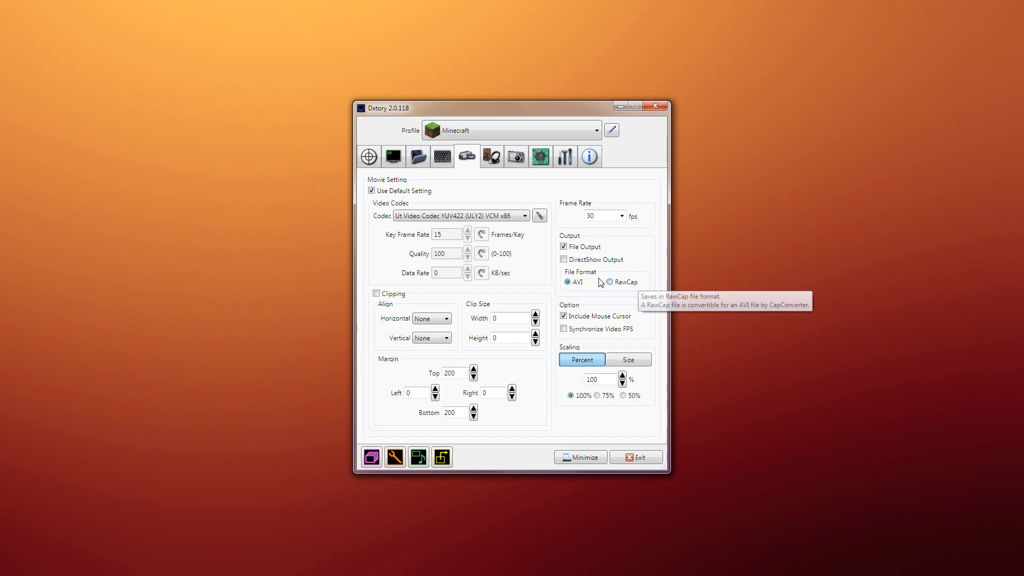
Step: Enable the BF3 MP\new, APB, BF3 Coop and Deus Ex folders as additional movie save locations in the folder settings
left_click(420, 158)
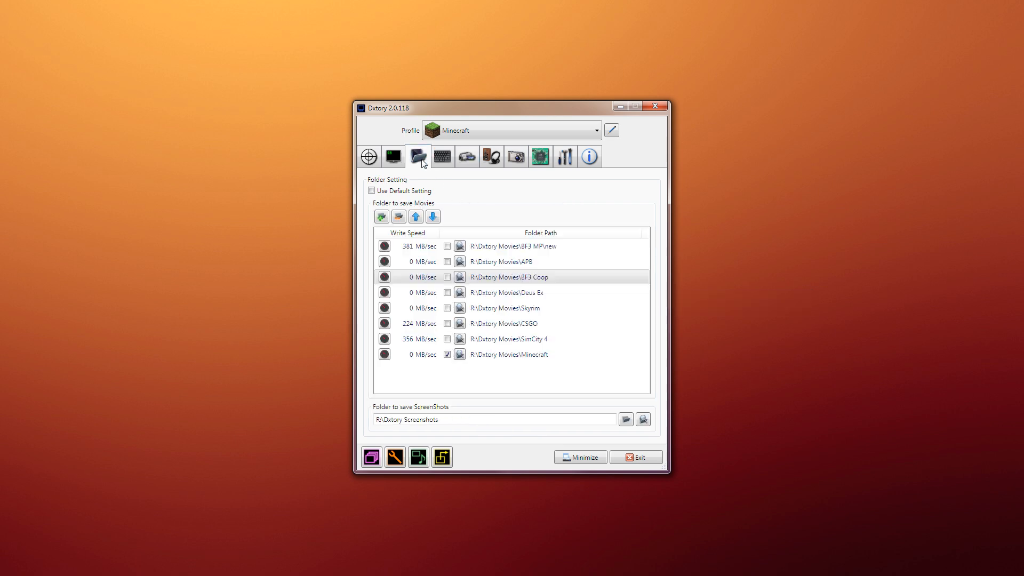
left_click(447, 246)
left_click(447, 262)
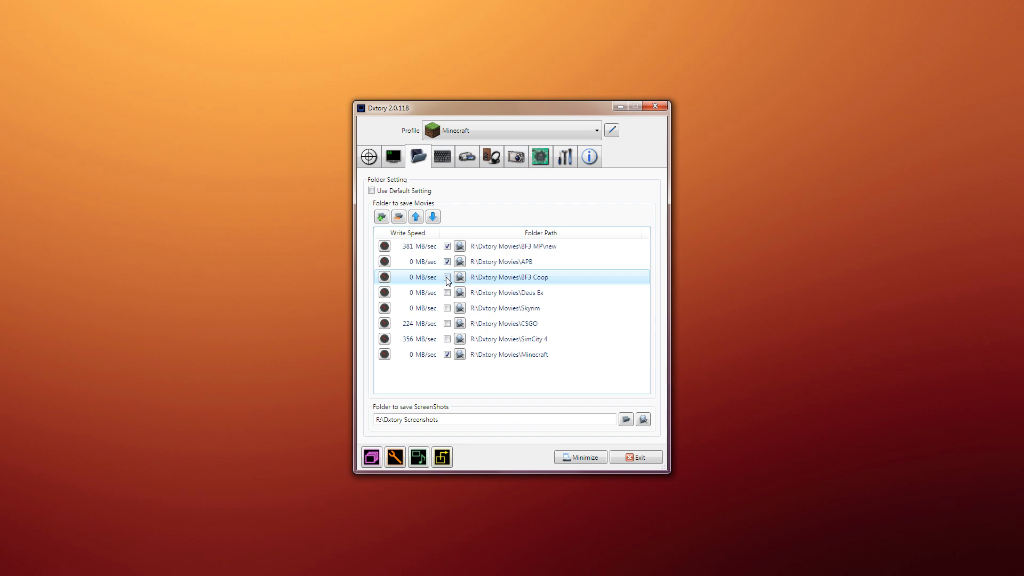
left_click(447, 278)
left_click(447, 293)
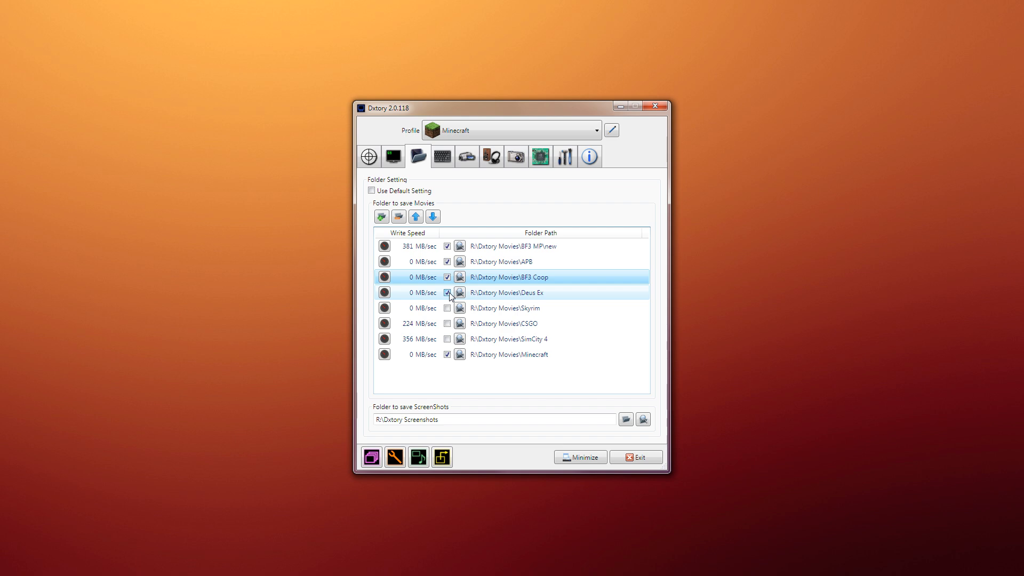
Step: Disable the Deus Ex, BF3 Coop and APB folders as movie save locations
left_click(447, 293)
left_click(447, 278)
left_click(447, 261)
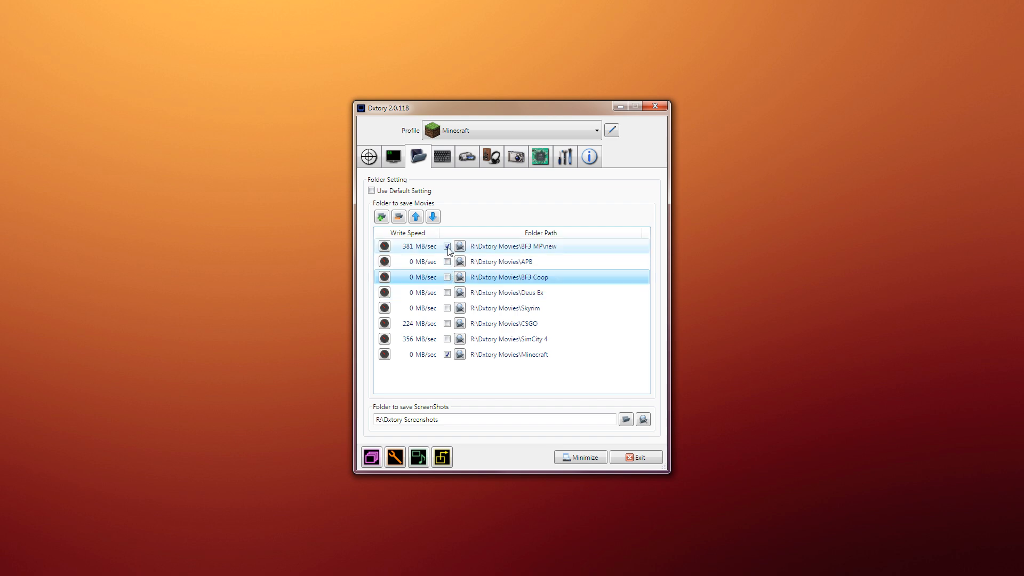
Step: Open the audio settings, and switch to Fraps to turn recording of external input on and off again
left_click(467, 156)
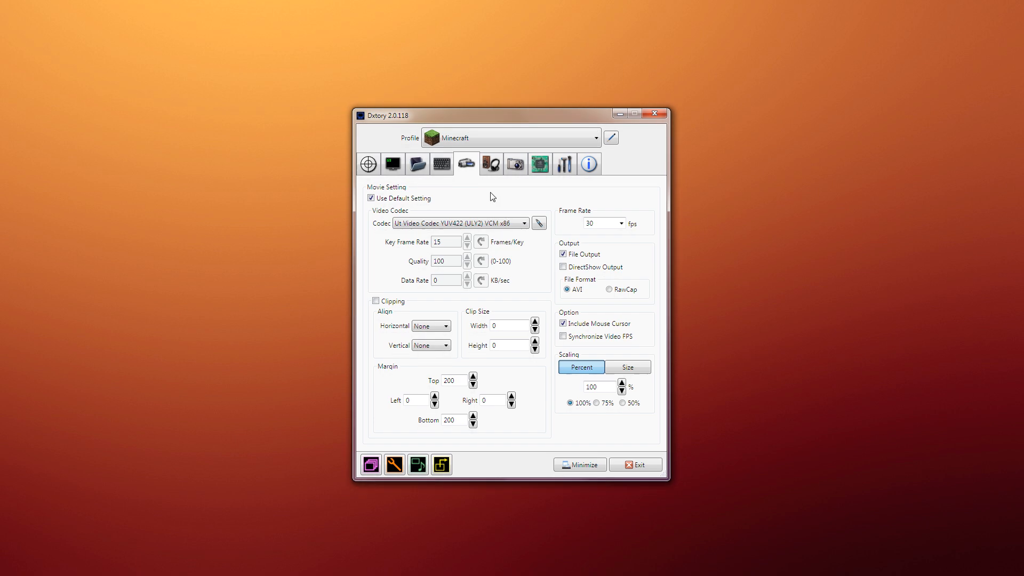
left_click(490, 166)
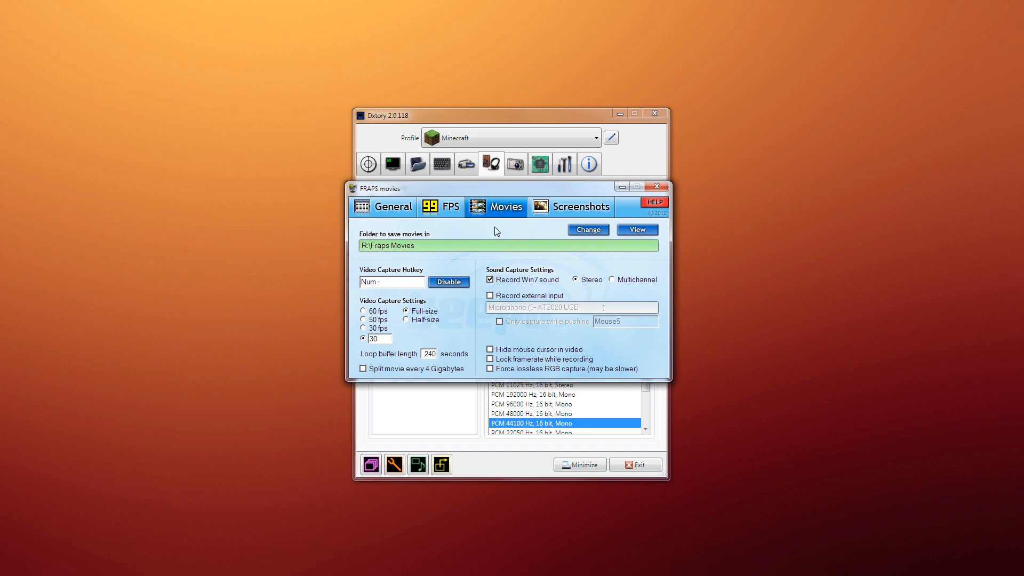
left_click(500, 301)
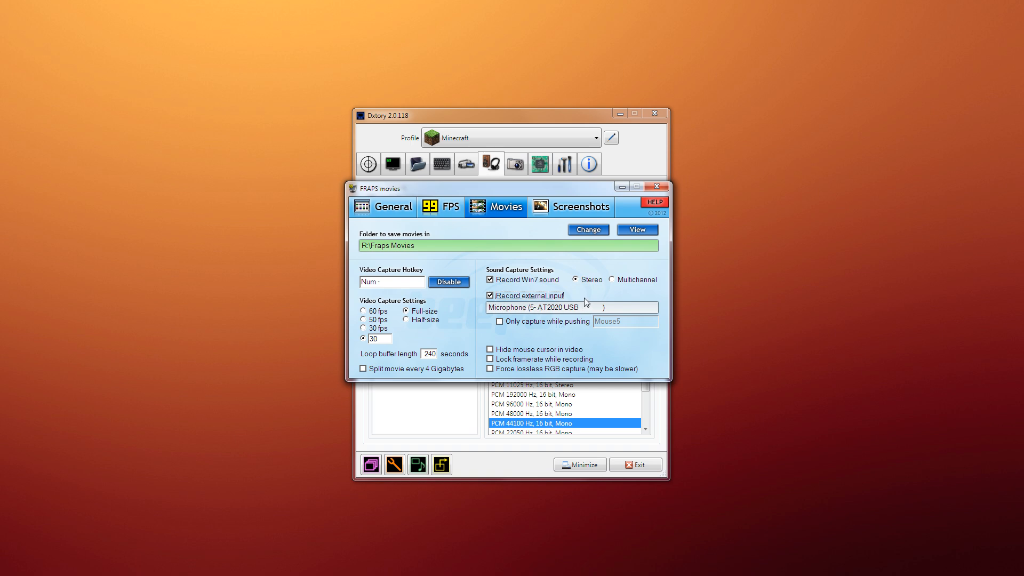
left_click(491, 297)
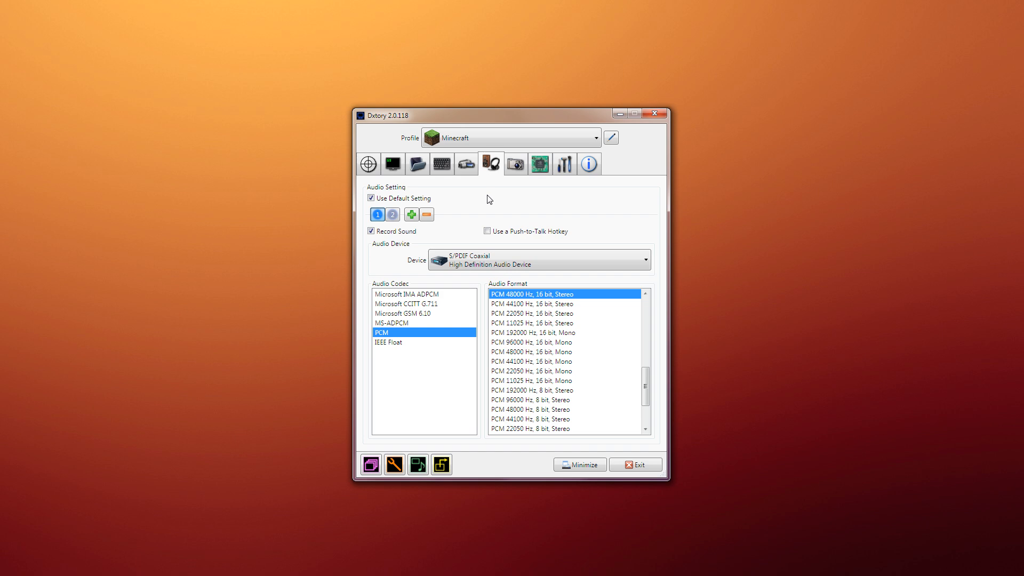
Step: Add five more audio tracks to the audio settings
left_click(411, 214)
left_click(426, 214)
left_click(441, 214)
left_click(456, 214)
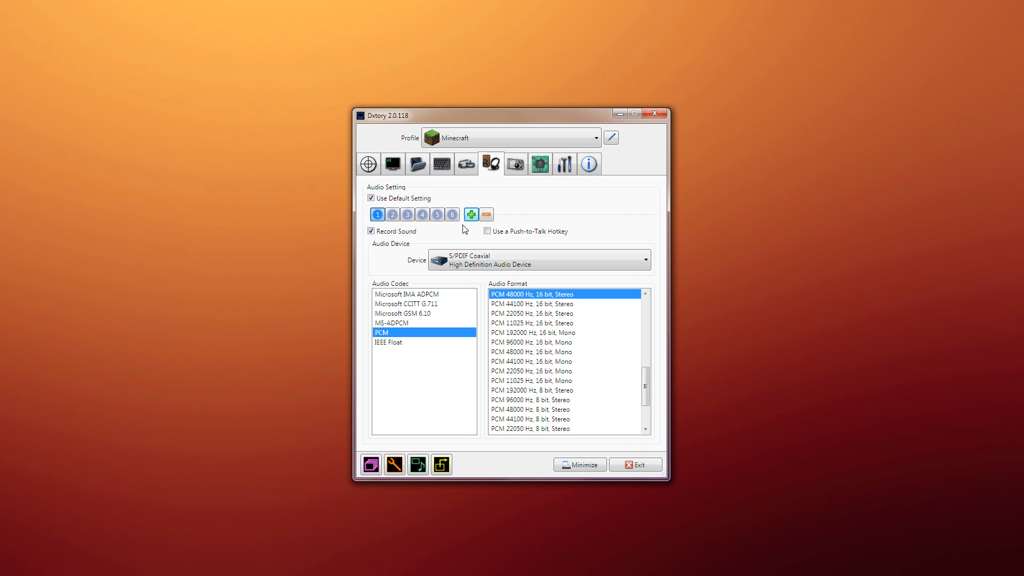
left_click(472, 214)
Step: Remove the five added audio tracks so that only tracks 1 and 2 are kept
left_click(501, 215)
left_click(487, 214)
left_click(472, 214)
left_click(456, 214)
left_click(442, 214)
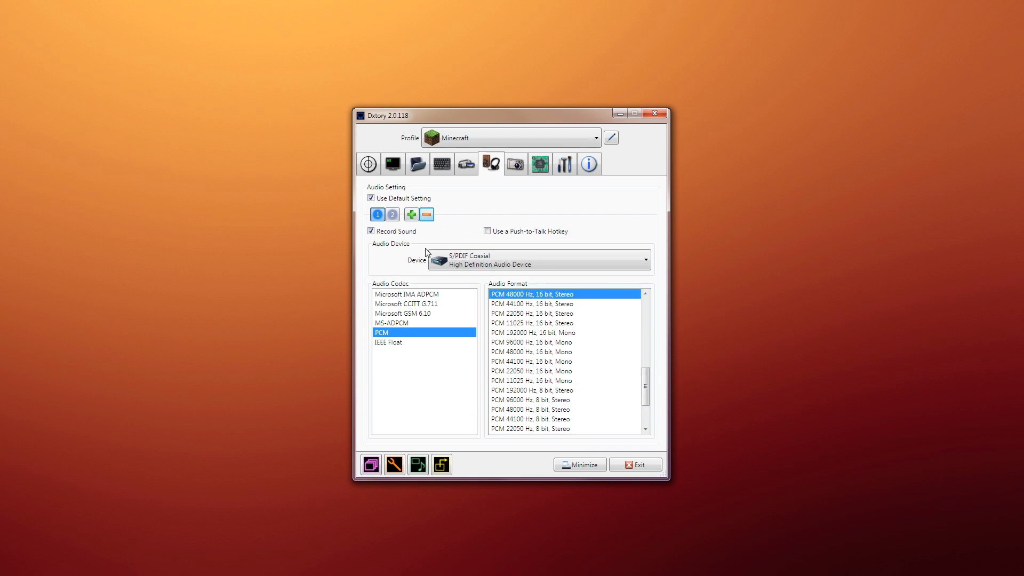
Step: Set the second audio track's device to the Microphone 5- AT2020 USB with a volume of 50 and no push-to-talk hotkey
left_click(392, 214)
left_click(472, 265)
left_click(474, 316)
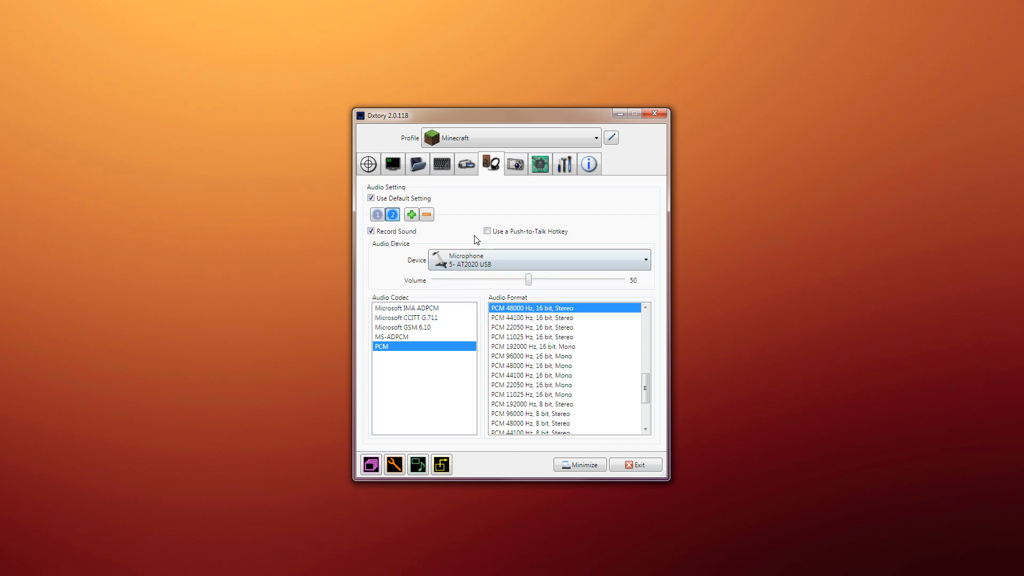
mouse_move(527, 282)
left_mouse_down()
mouse_move(505, 282)
mouse_move(592, 281)
mouse_move(529, 285)
left_mouse_up()
left_click(487, 232)
Step: Try several 16-bit PCM formats for the microphone track, including 22050 Hz and 48000 Hz Stereo, and the Microsoft GSM 6.10 codec
left_click(545, 327)
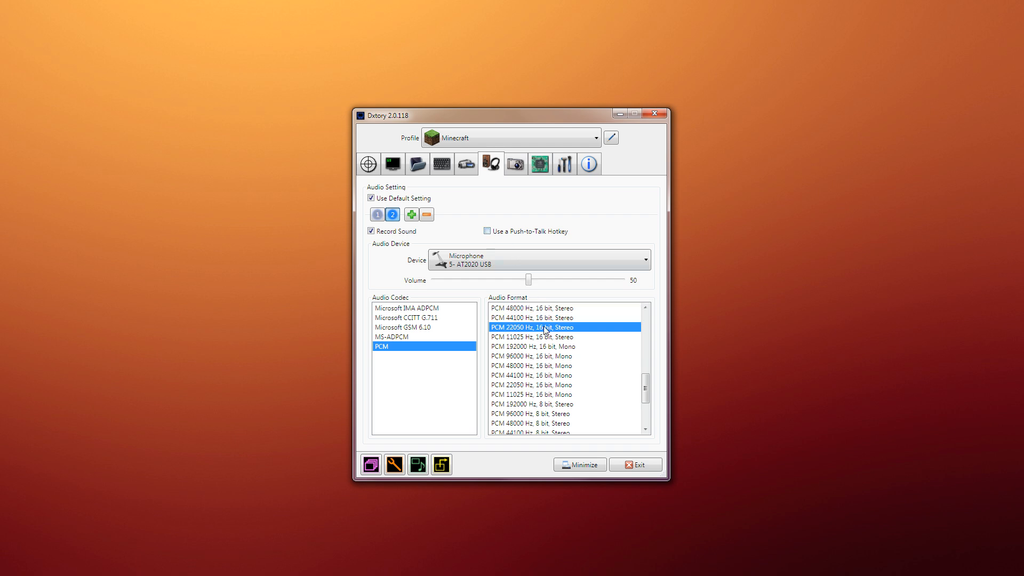
left_click(537, 345)
left_click(526, 307)
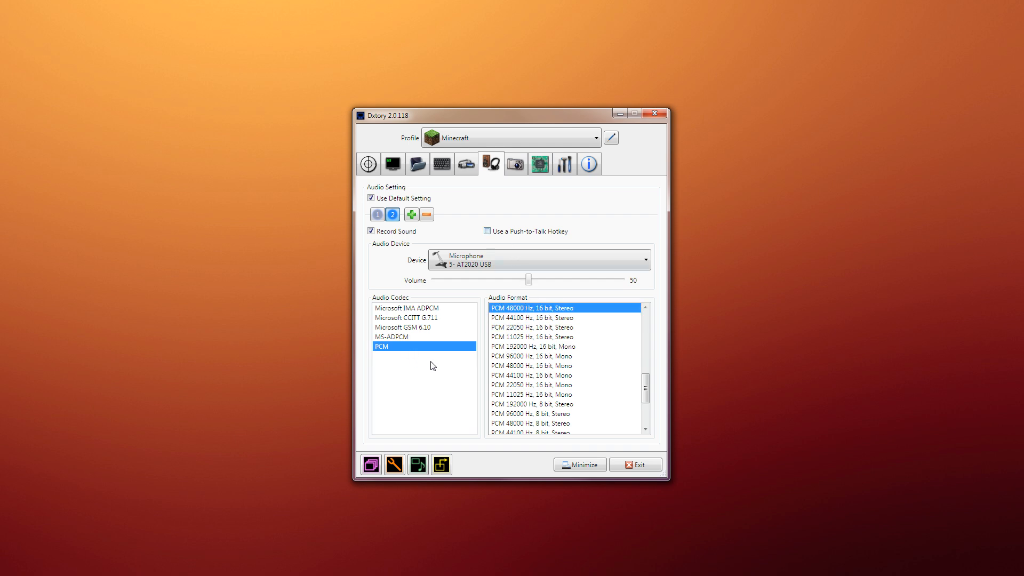
left_click(397, 327)
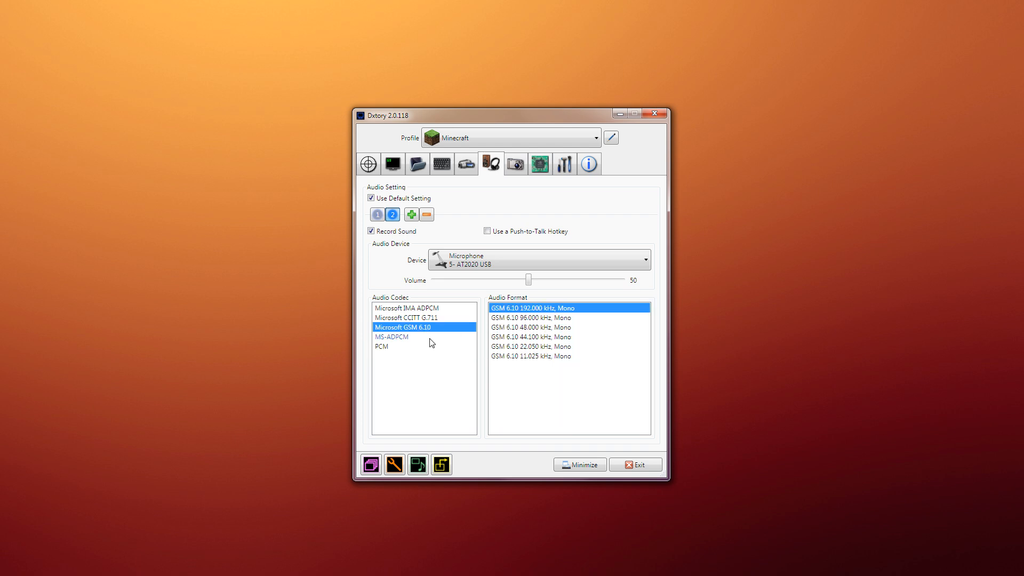
Step: Set the microphone track's audio codec to PCM and its format to 44100 Hz, 16 bit, Stereo
left_click(422, 346)
left_click(552, 356)
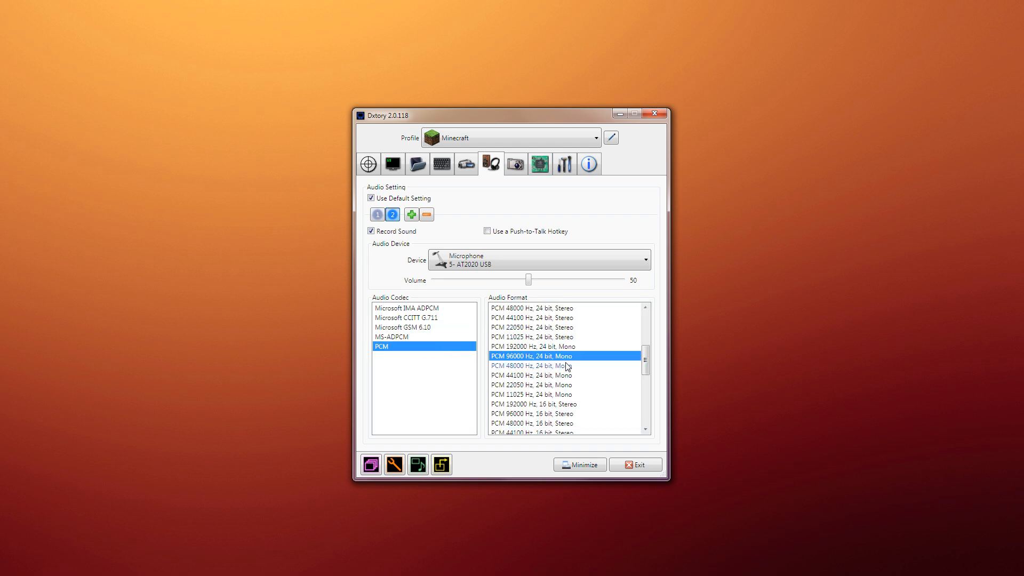
left_click(541, 423)
left_click(542, 432)
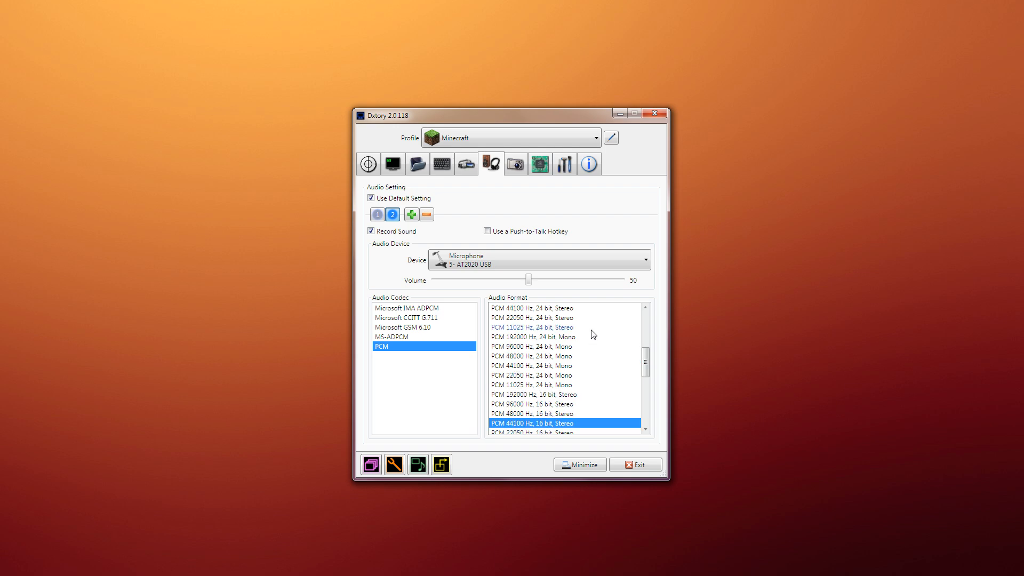
scroll(592, 339, "down", 2)
Step: Switch to Adobe Audition, open the Noise Reduction process for geetee.wav, and capture a noise print from the selected quiet section
left_click(108, 21)
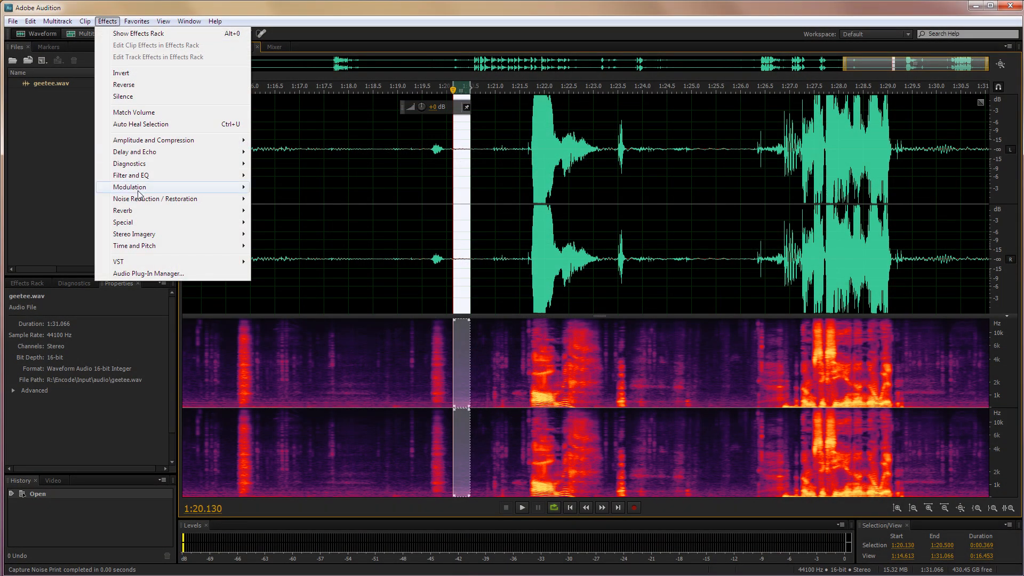
mouse_move(213, 198)
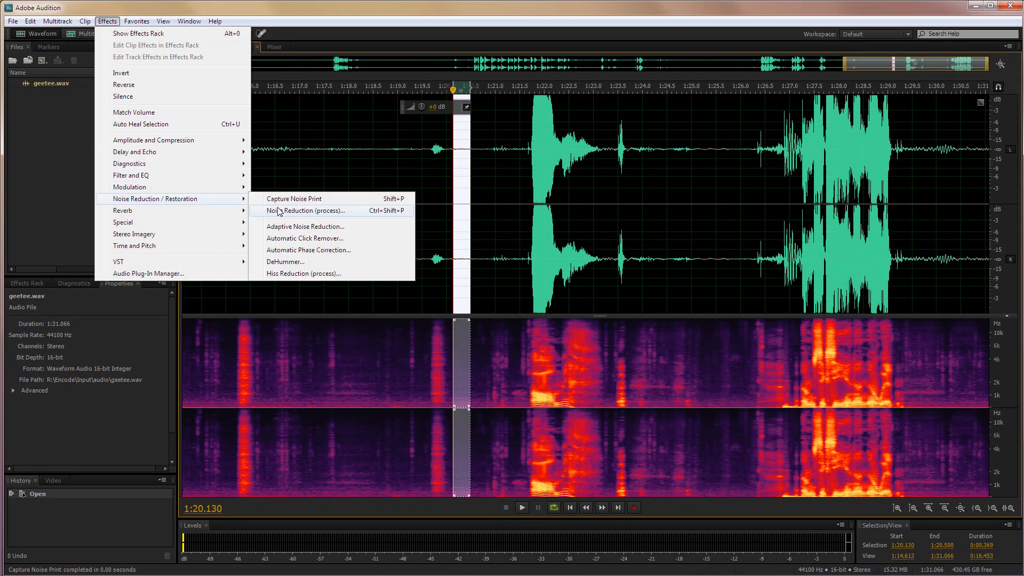
left_click(278, 211)
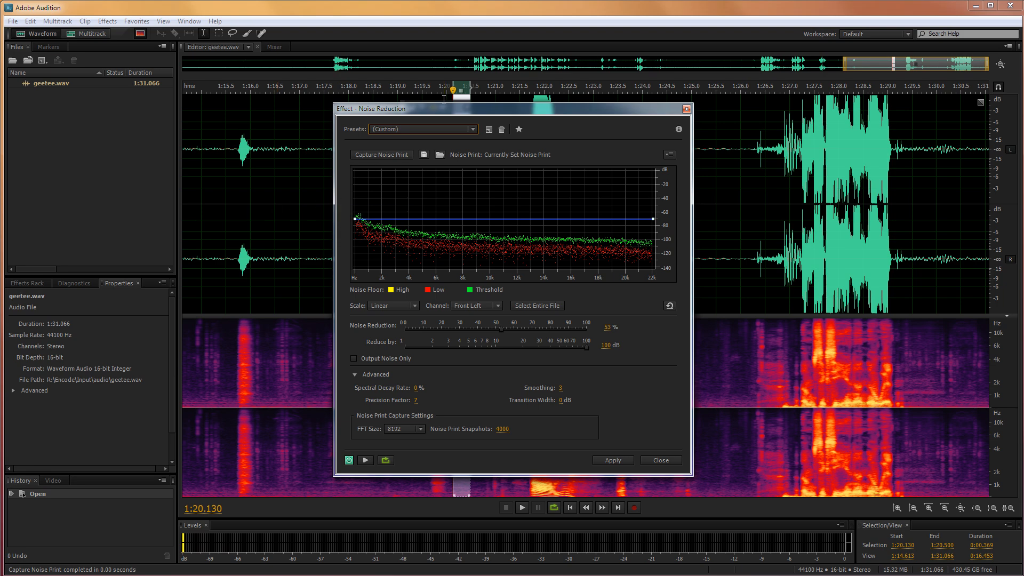
left_click_drag(450, 111, 42, 138)
right_click(459, 339)
left_click(480, 406)
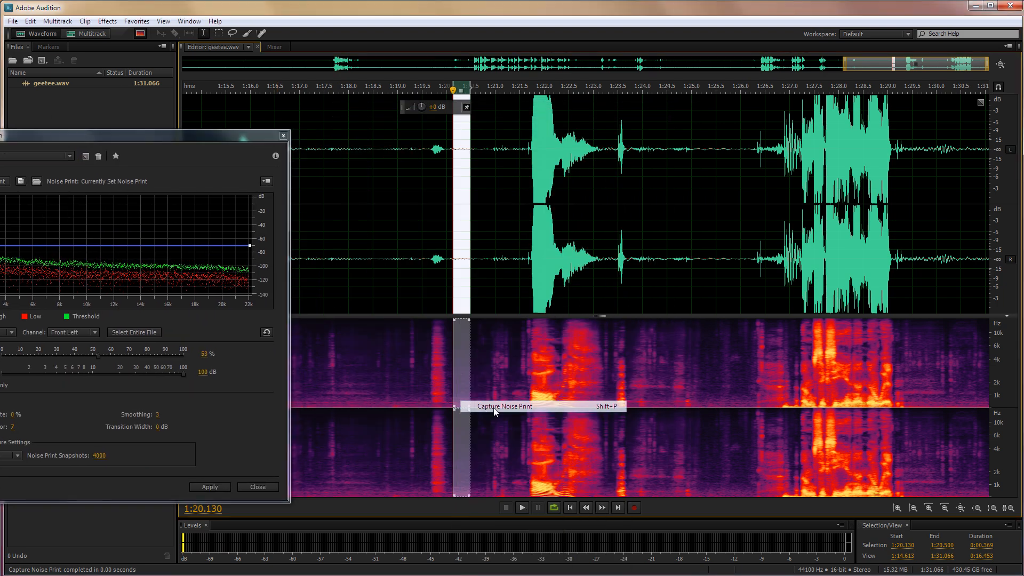
Step: Set the noise reduction amount to 44% and preview the effect
left_click_drag(176, 136, 305, 131)
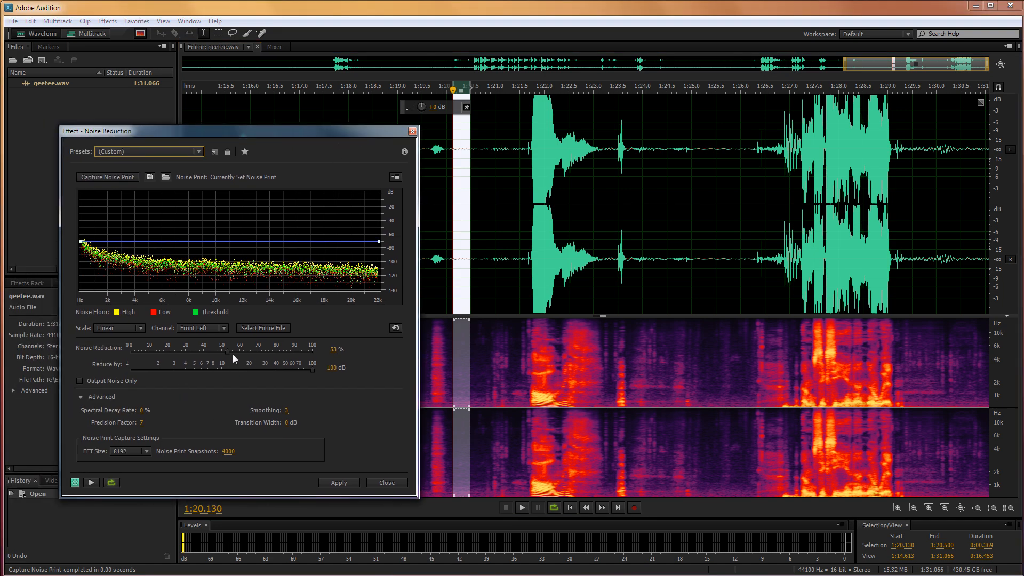
mouse_move(227, 351)
left_mouse_down()
mouse_move(196, 356)
mouse_move(211, 358)
left_mouse_up()
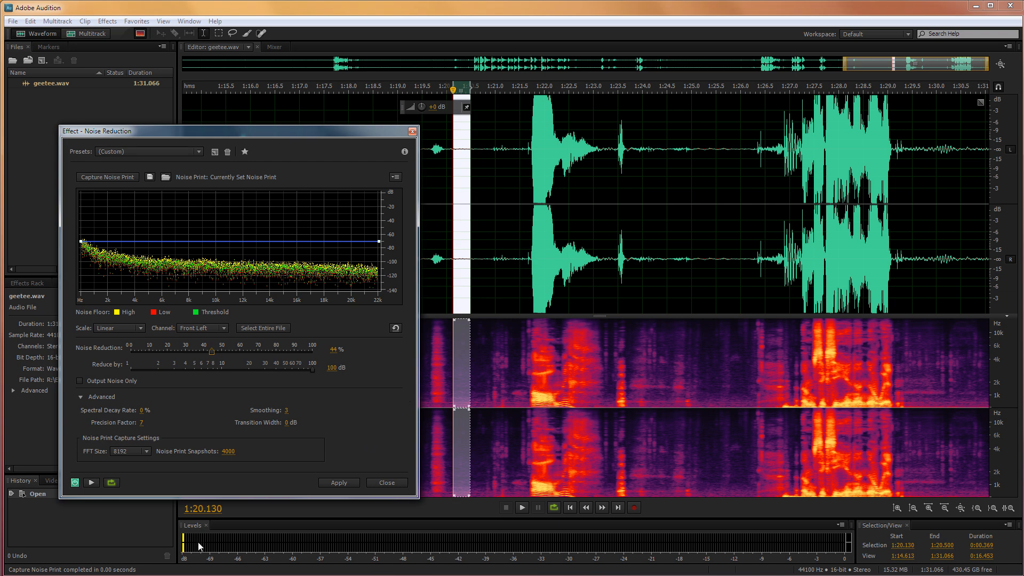
left_click(92, 483)
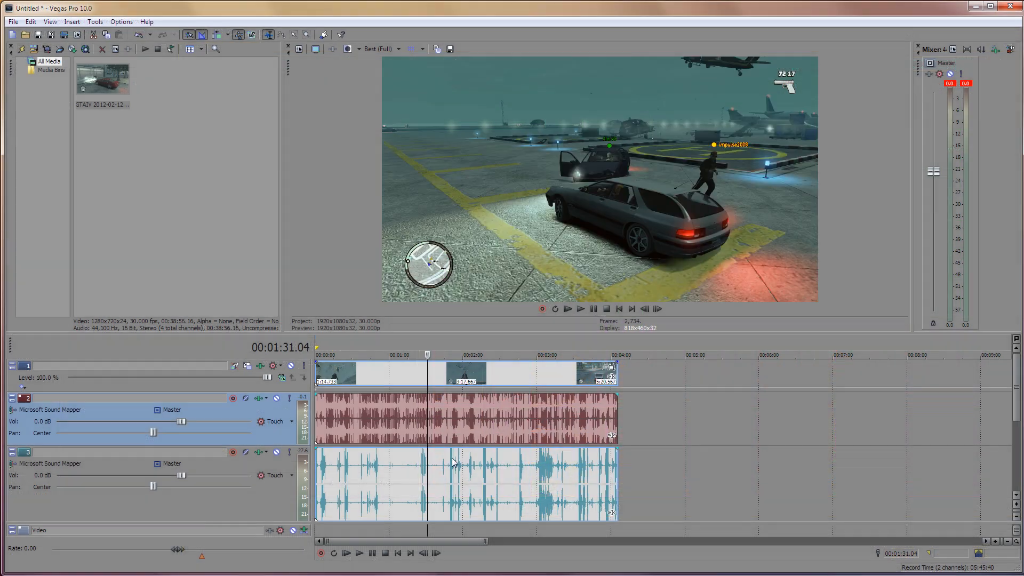
Step: Inspect the microphone audio event on the third track of the Vegas Pro timeline and its available editing options
left_click(453, 464)
mouse_move(473, 470)
left_mouse_down()
mouse_move(552, 472)
mouse_move(474, 476)
mouse_move(499, 461)
mouse_move(480, 464)
left_mouse_up()
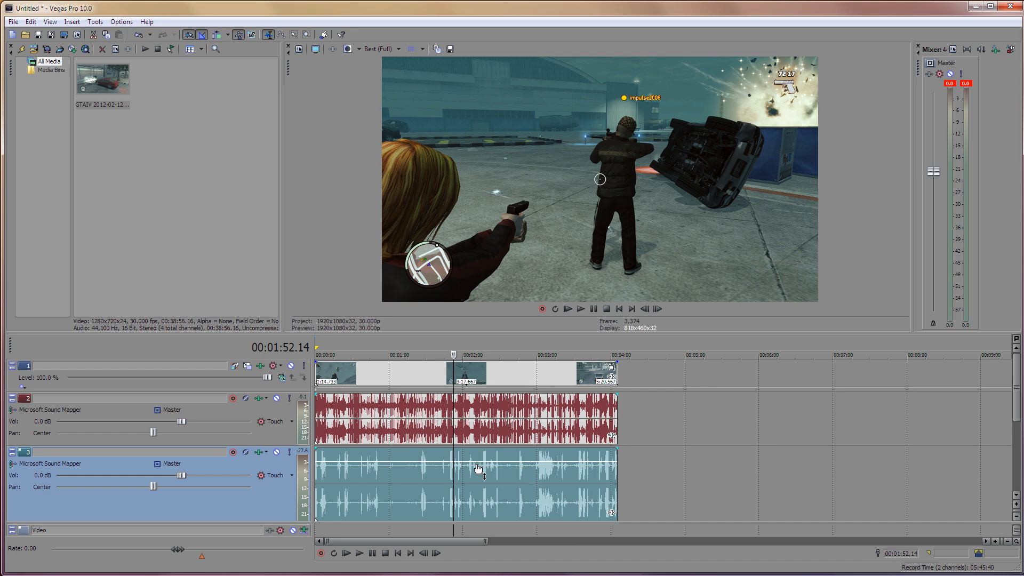
left_click(439, 472)
scroll(439, 471, "up", 2)
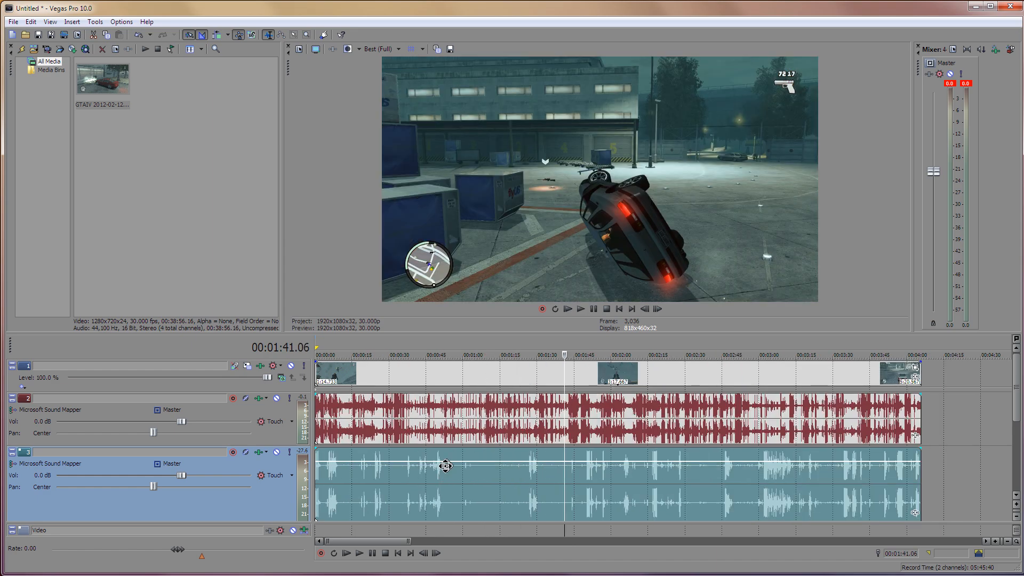
right_click(422, 462)
left_click(515, 469)
left_click(520, 469)
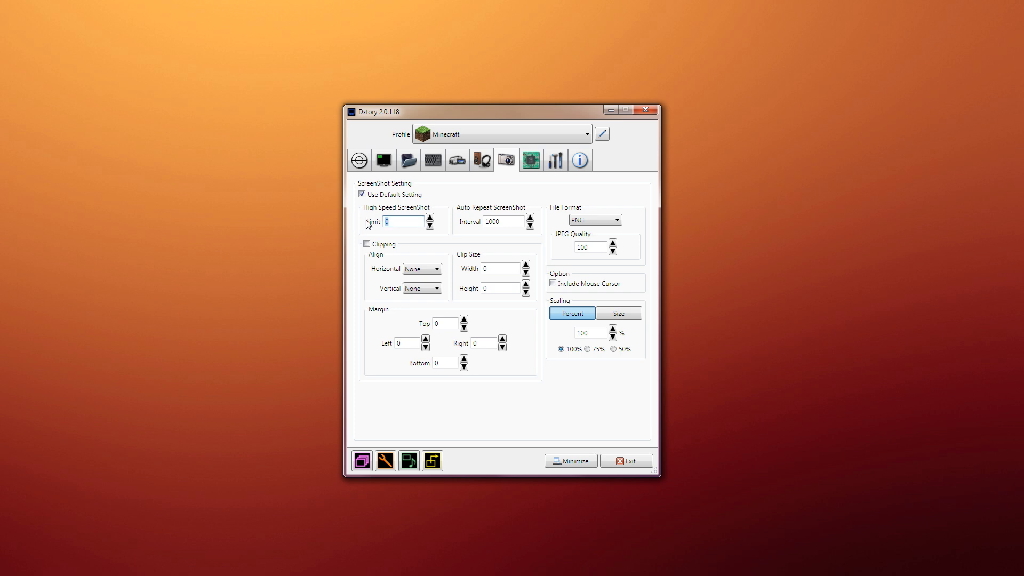
Step: Try a High Speed ScreenShot limit of 15 for the Minecraft profile, raise it stepwise, and reset it to 0
double_click(394, 222)
left_click(404, 221)
type("15")
left_click(430, 217)
left_click(429, 217)
left_click(430, 217)
left_click(429, 218)
left_click(429, 217)
left_click(430, 218)
left_click(429, 218)
left_click(429, 217)
left_click(430, 217)
left_click(429, 218)
left_click(429, 217)
left_click_drag(408, 222, 354, 225)
type("0")
Step: Try Auto Repeat ScreenShot intervals of 250, 30 and 0, and restore the interval to 1000
left_click_drag(501, 222, 458, 224)
type("250")
type("30")
type("0")
type("1000")
Step: Review the screenshot file formats, keeping PNG, and lower the JPEG quality to 99 before restoring it to 100
left_click(609, 224)
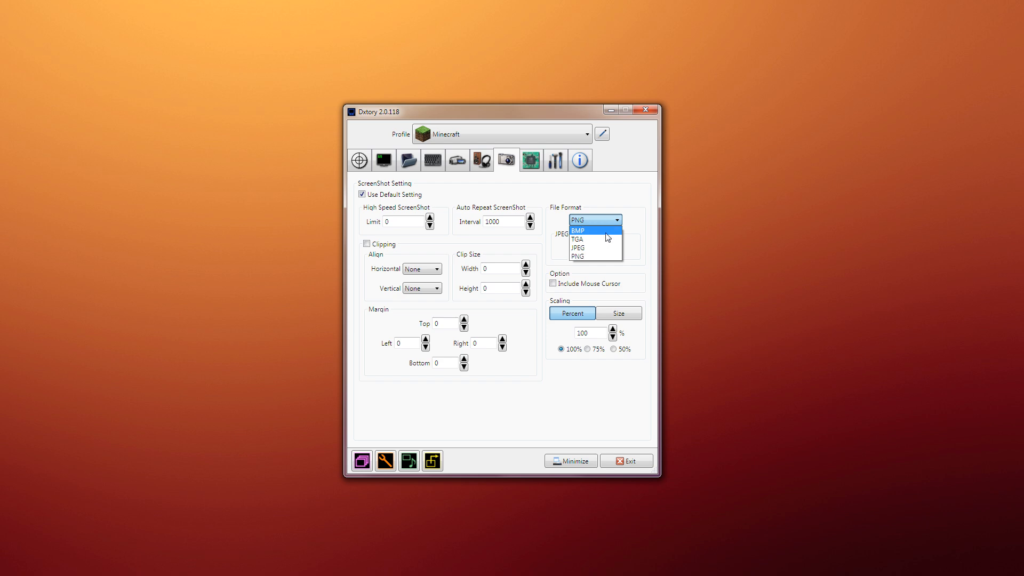
left_click(617, 219)
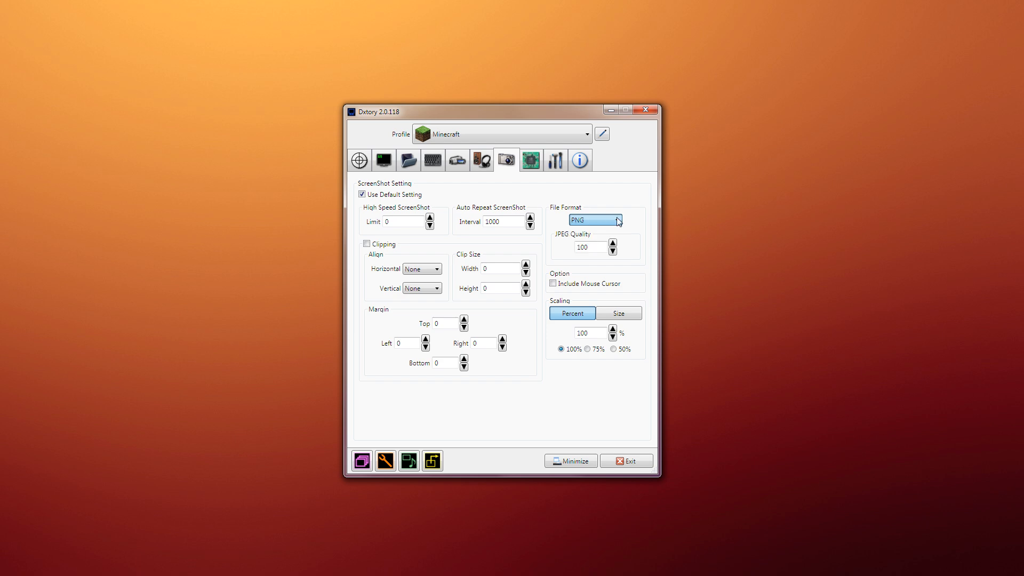
left_click(613, 251)
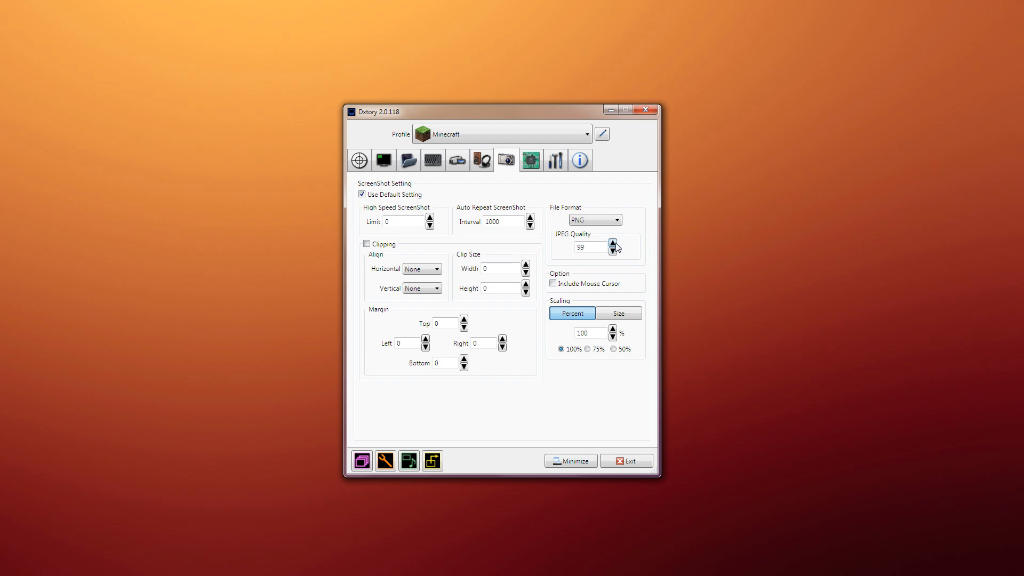
left_click(615, 243)
Step: Review the Advanced Setting options, including CPU processing, surface lock and buffer waiting, and the available processing thread counts
left_click(531, 160)
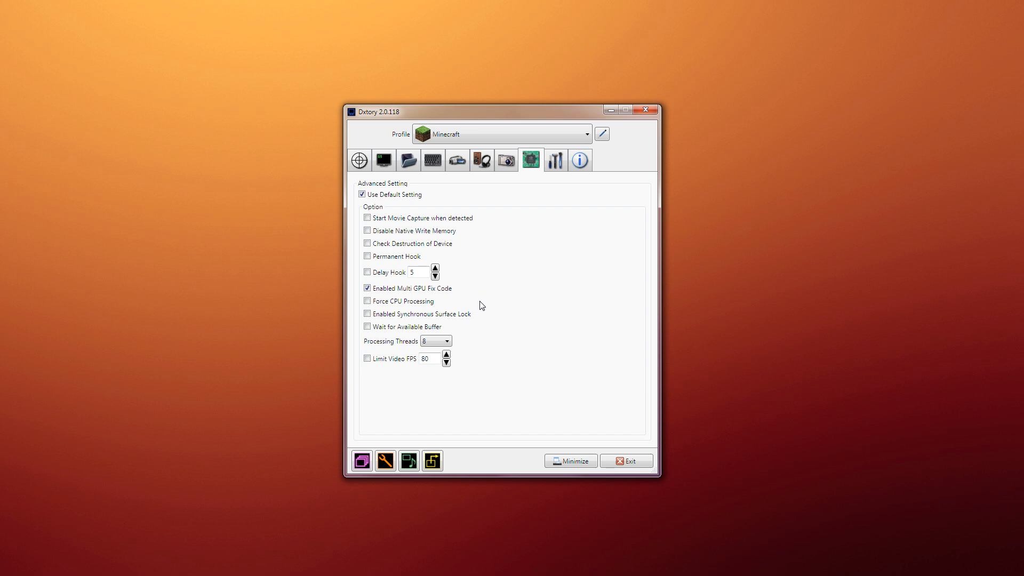
mouse_move(417, 306)
mouse_move(454, 318)
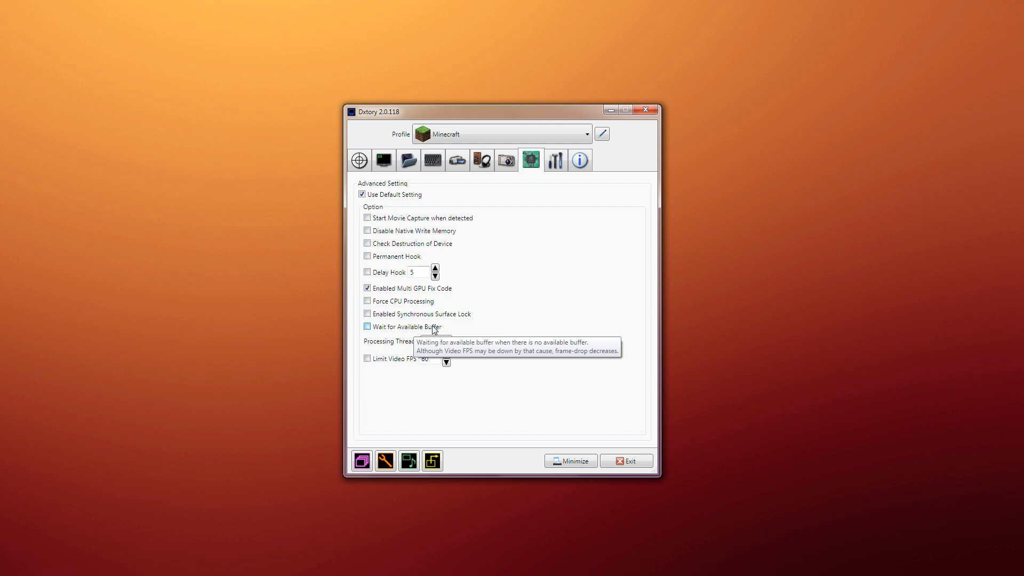
left_click(447, 342)
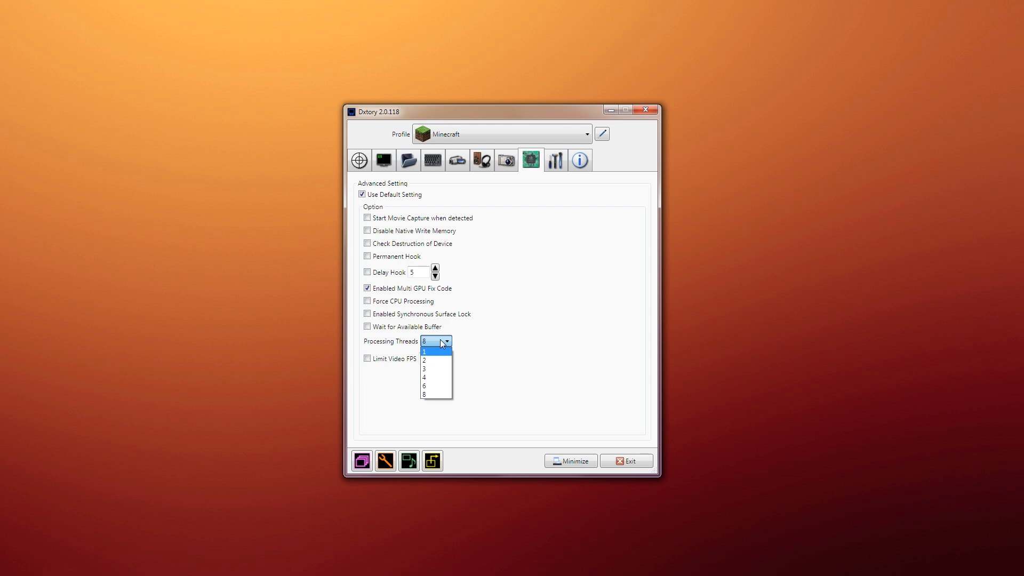
left_click(442, 344)
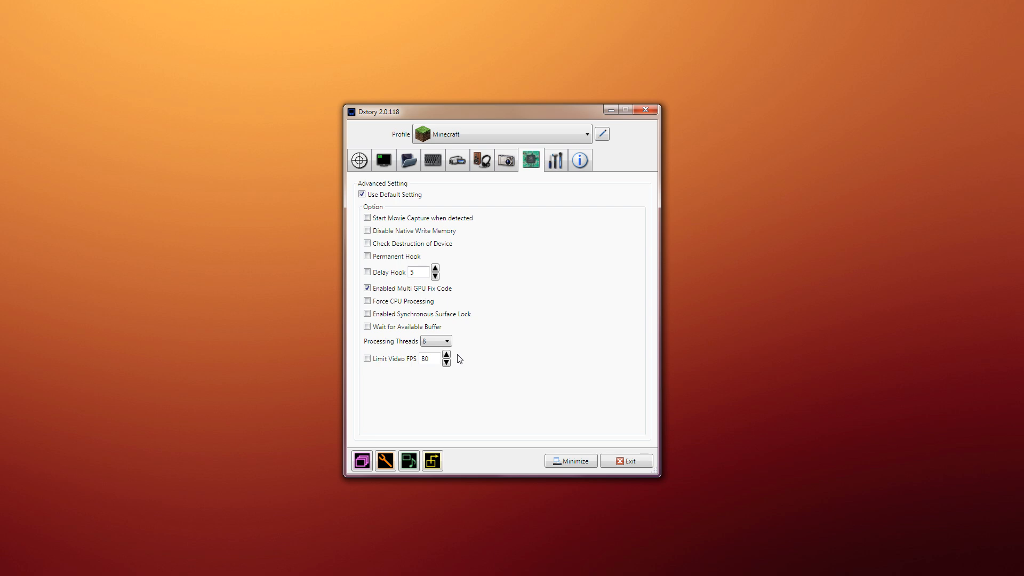
Step: Try a Limit Video FPS value of 60 and set it to 120
left_click_drag(437, 359, 401, 363)
type("60")
left_click_drag(430, 359, 401, 361)
type("120")
left_click(492, 360)
Step: Try other profile icon sizes in the Global Setting options, including Medium Size, and return to Large Size
left_click(556, 163)
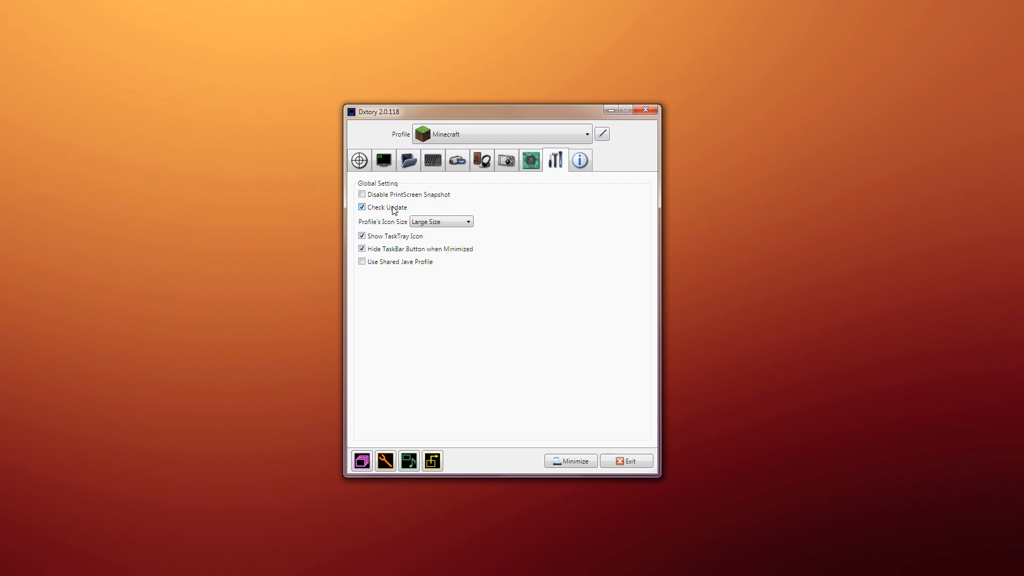
left_click(438, 223)
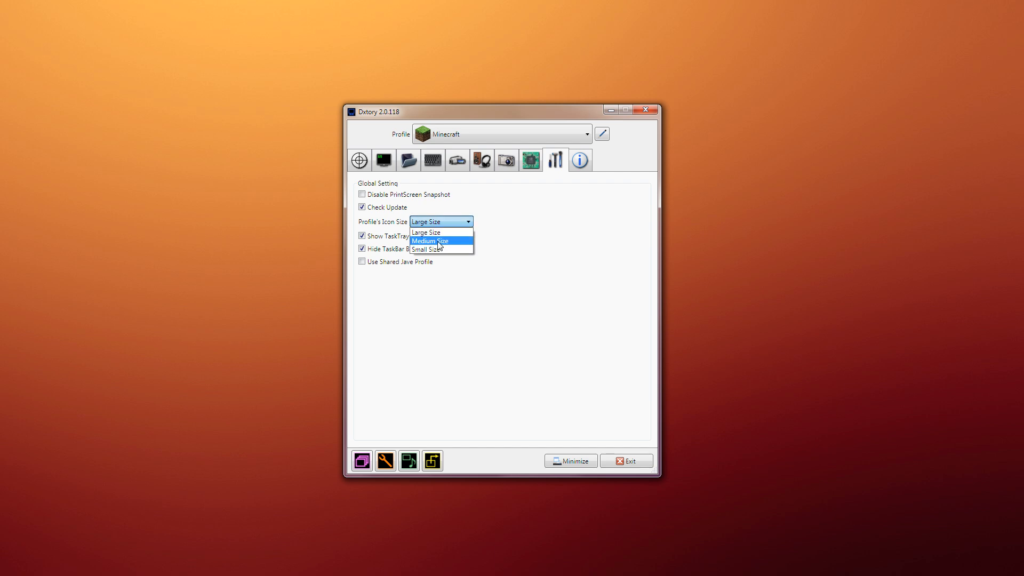
left_click(438, 241)
scroll(446, 217, "up", 1)
scroll(446, 218, "down", 1)
scroll(446, 217, "up", 1)
scroll(446, 218, "down", 2)
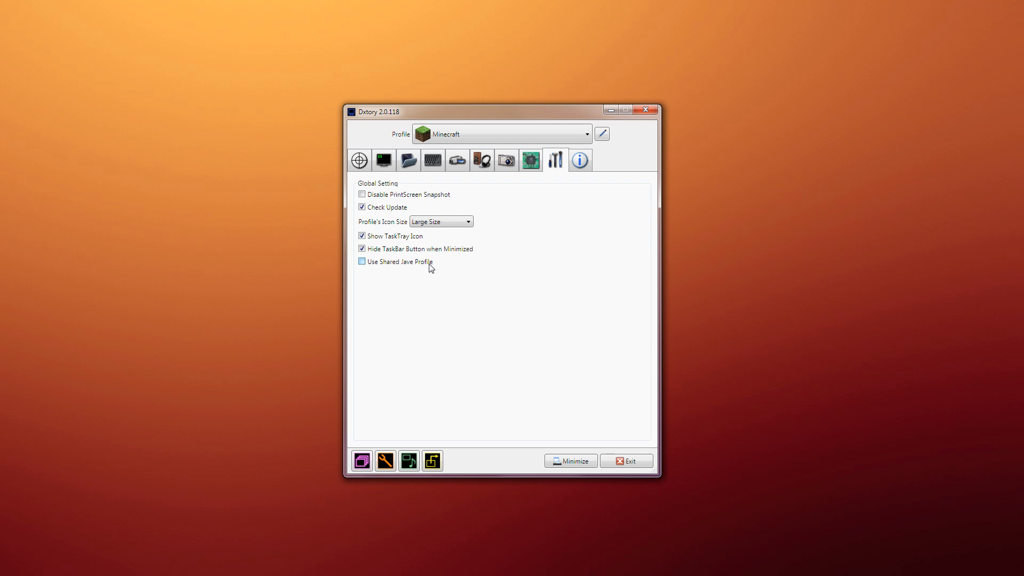
Step: View the license information and the generated Environment Information report, and close the report
left_click(580, 161)
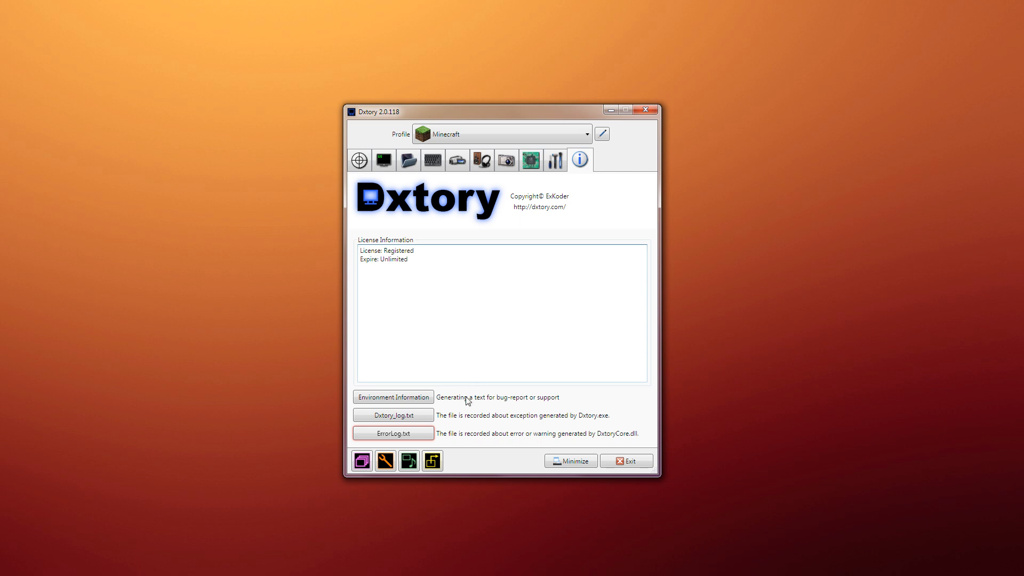
left_click(430, 400)
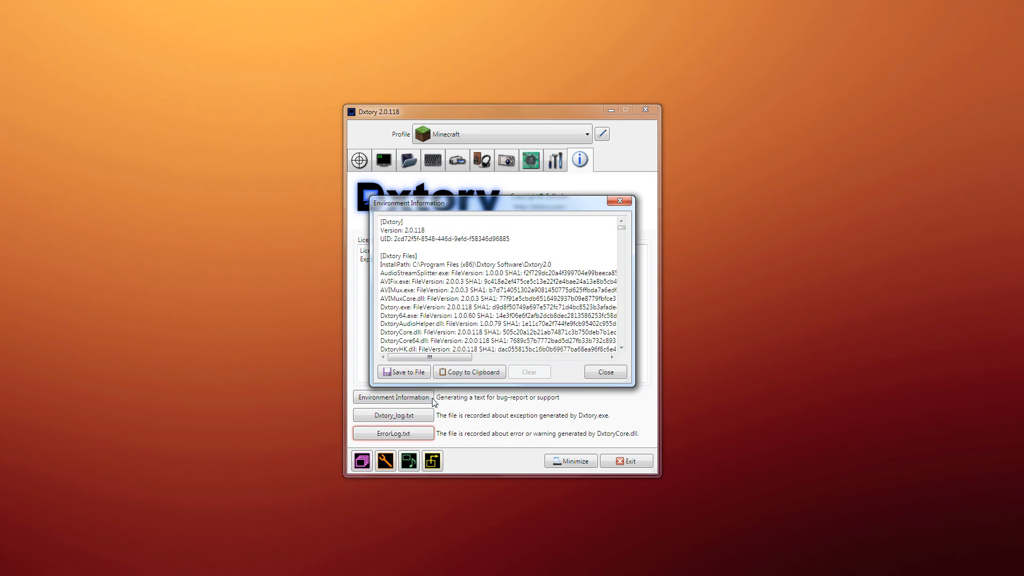
mouse_move(621, 228)
left_mouse_down()
mouse_move(620, 329)
mouse_move(621, 227)
left_mouse_up()
left_click(593, 374)
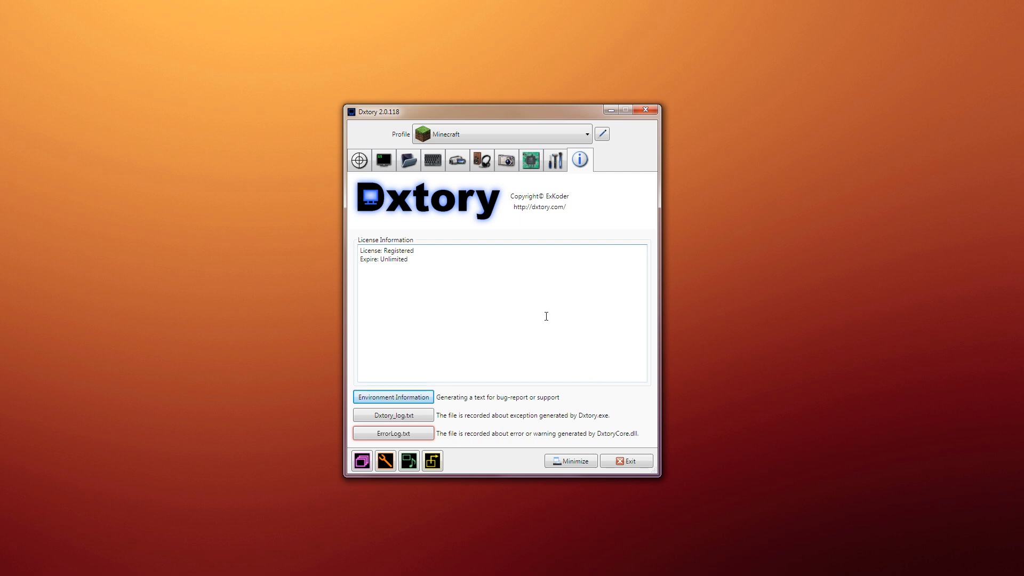